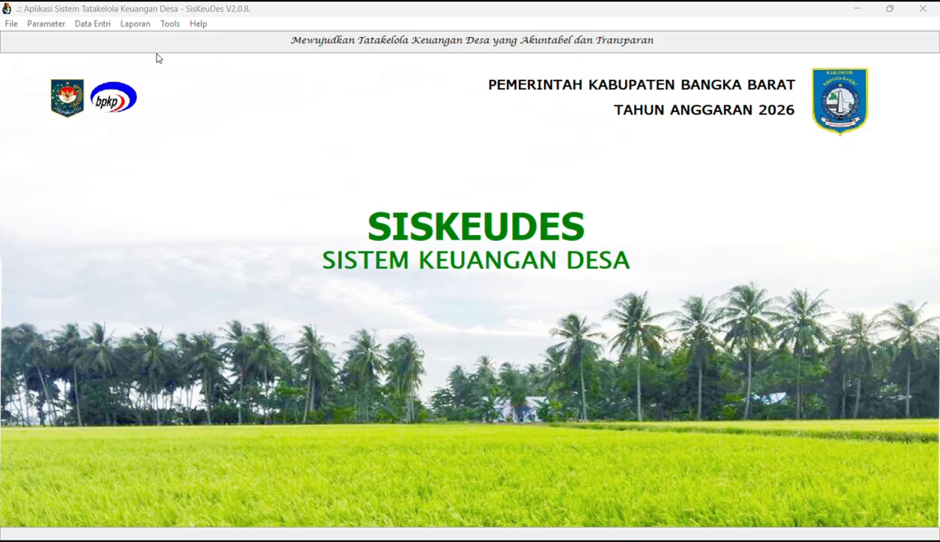
pyautogui.click(91, 24)
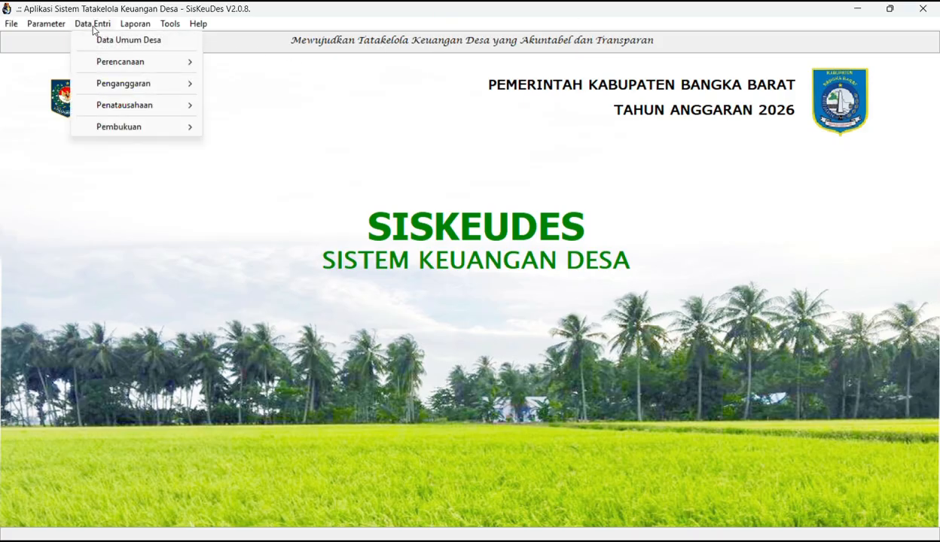
pyautogui.moveTo(138, 83)
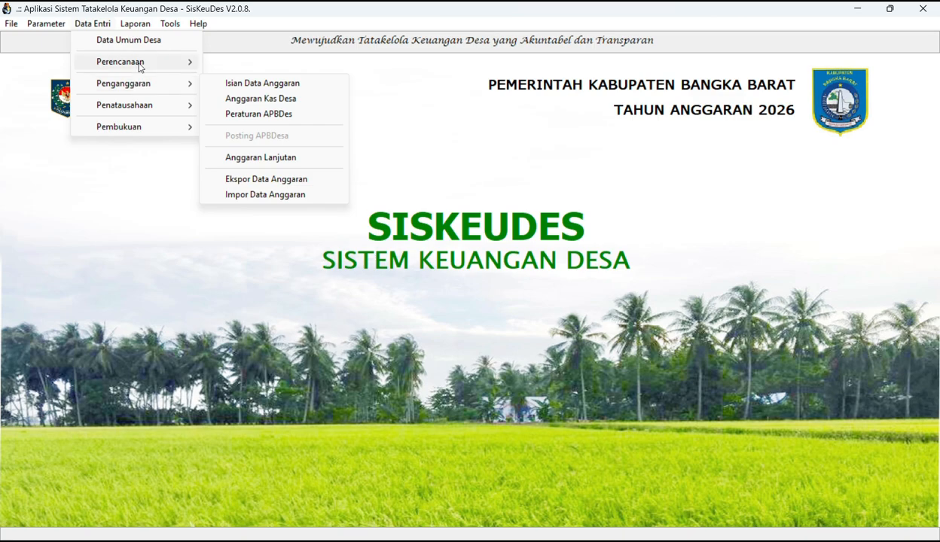
pyautogui.moveTo(62, 34)
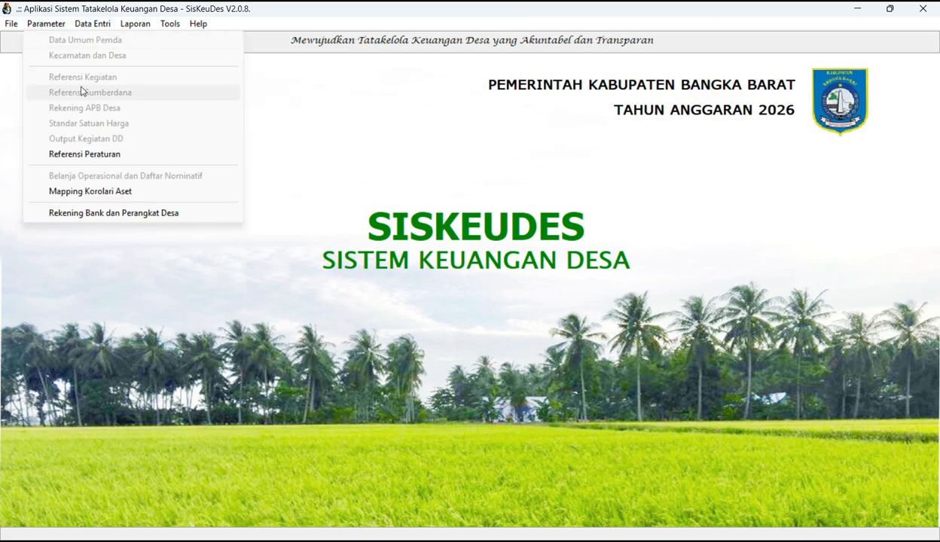
pyautogui.moveTo(183, 25)
pyautogui.moveTo(136, 24)
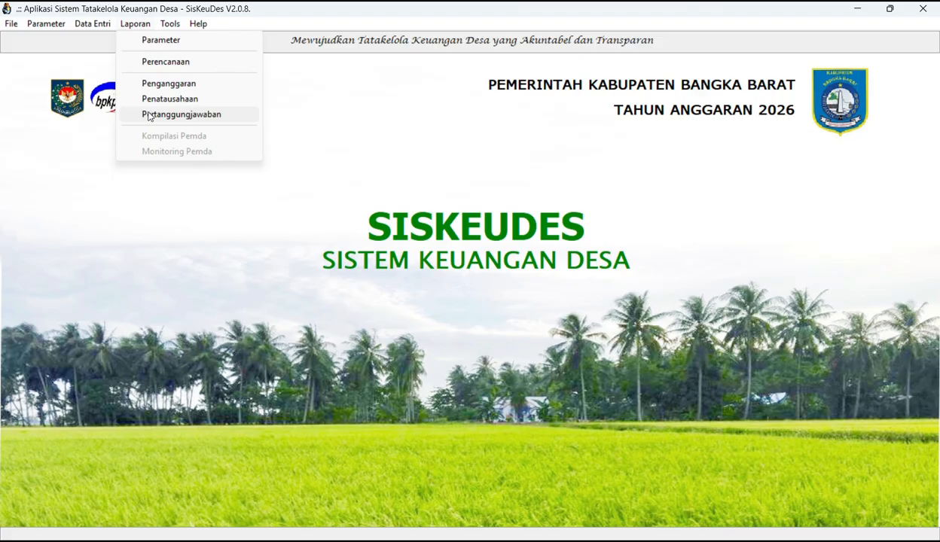
pyautogui.moveTo(92, 23)
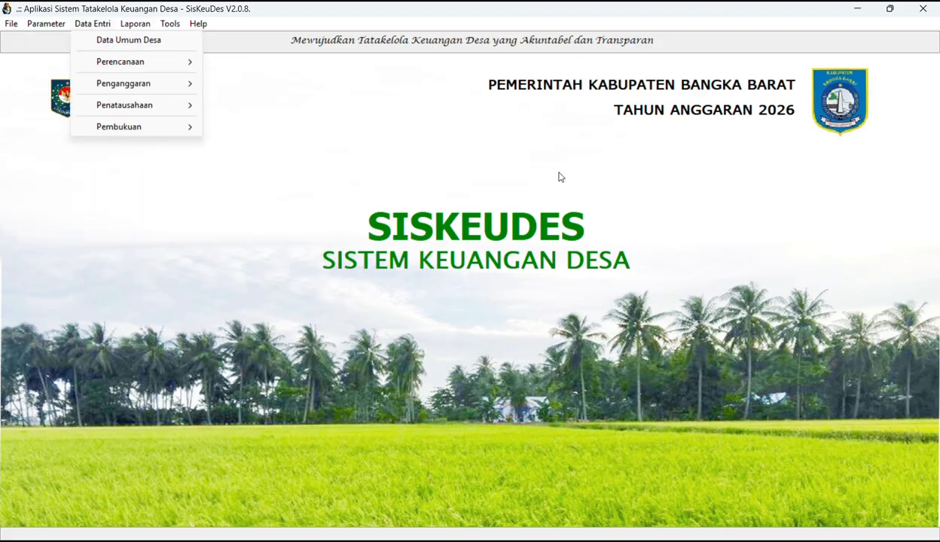
pyautogui.moveTo(191, 69)
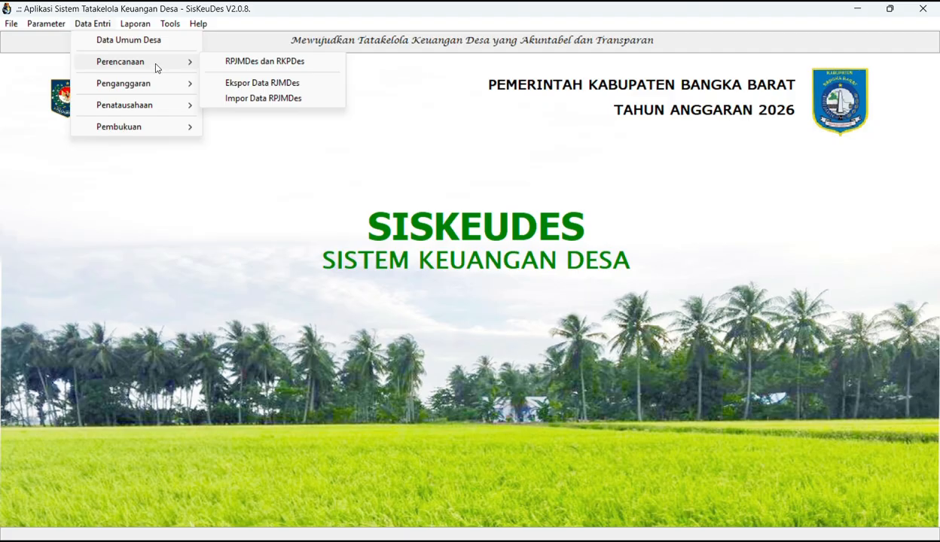
pyautogui.moveTo(151, 110)
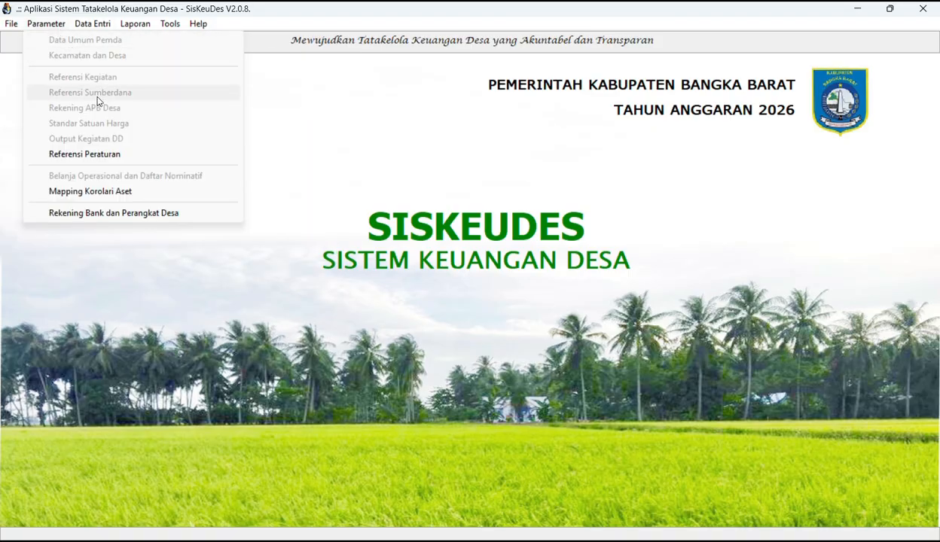
# Review the village cash bank account record under Rekening Kas Desa and close the record
pyautogui.click(114, 214)
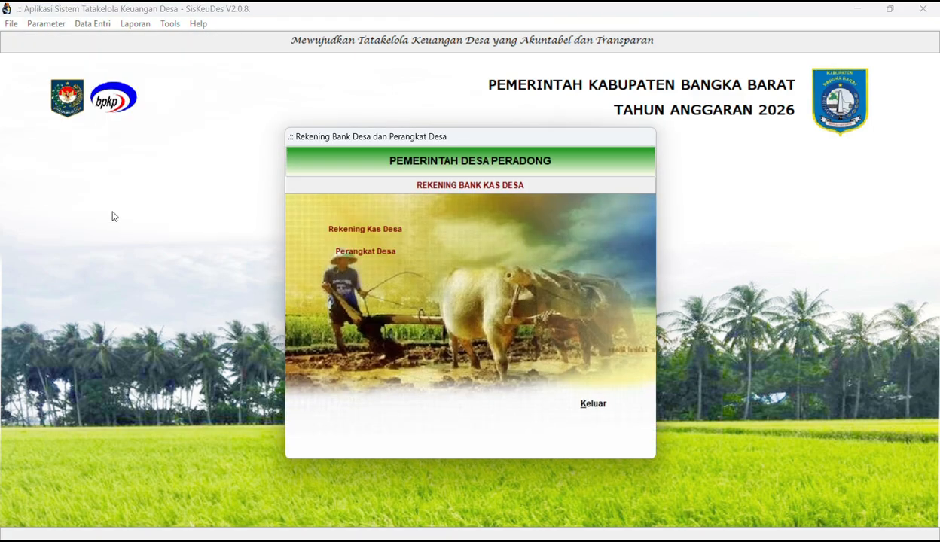
pyautogui.click(359, 236)
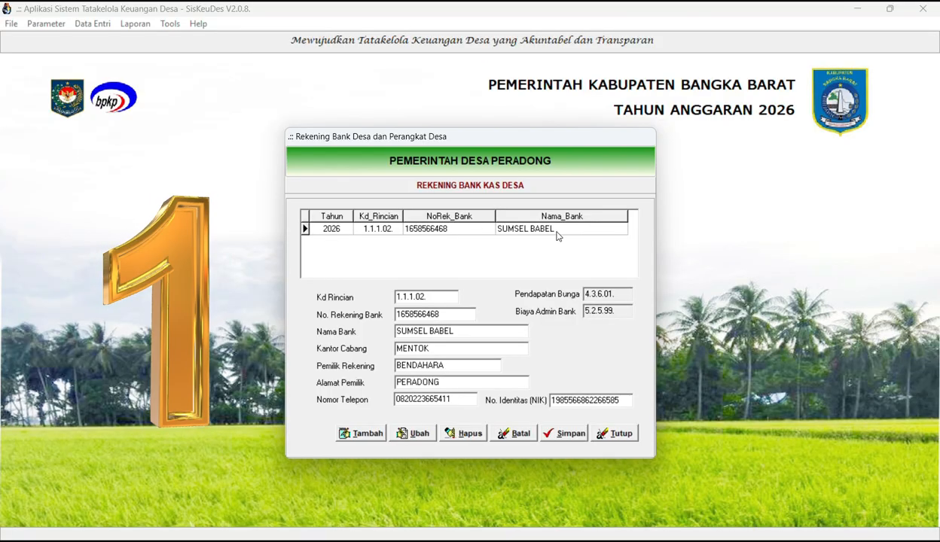
pyautogui.click(613, 435)
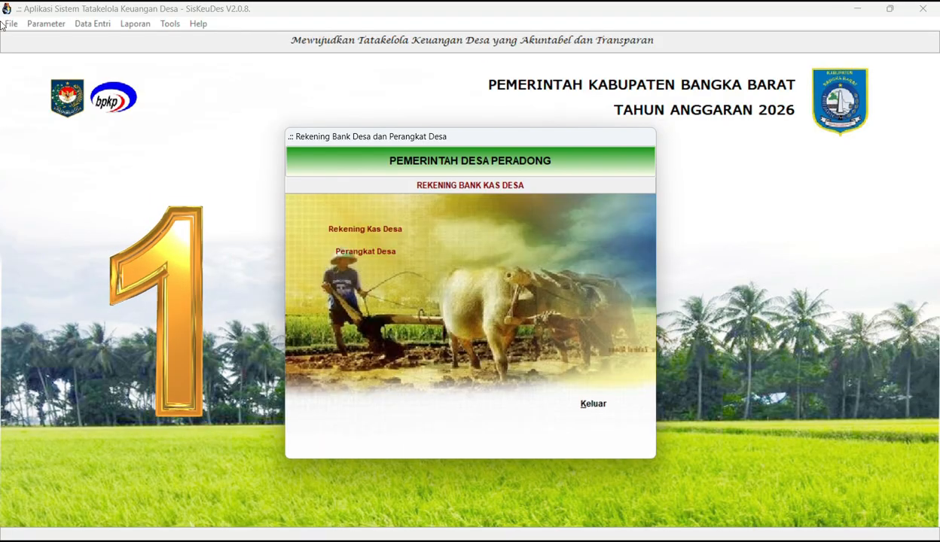
# Open the Perangkat Desa list and look through the village officials' records, returning to the first one
pyautogui.click(393, 253)
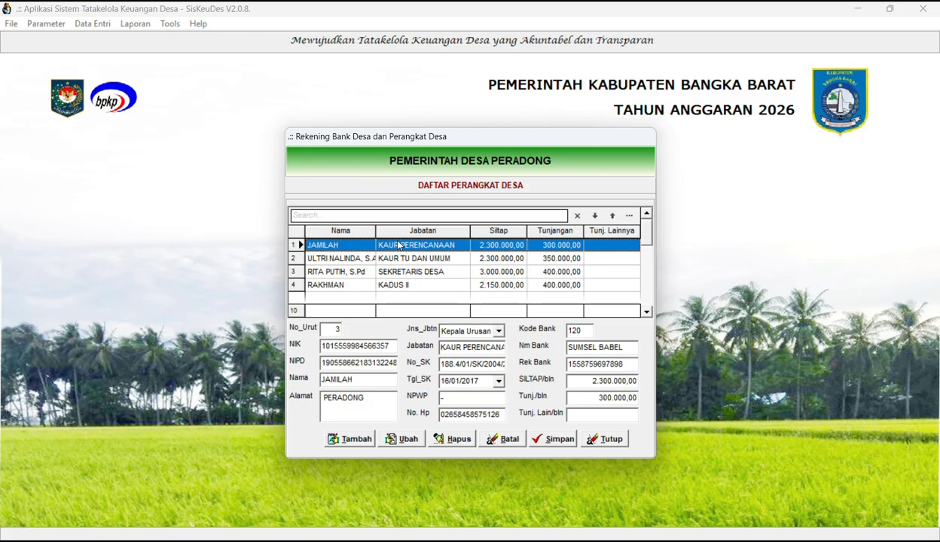
pyautogui.press('Down')
pyautogui.press('Down')
pyautogui.press('Down')
pyautogui.press('Down')
pyautogui.press('Down')
pyautogui.press('Down')
pyautogui.press('Down')
pyautogui.press('Down')
pyautogui.press('Down')
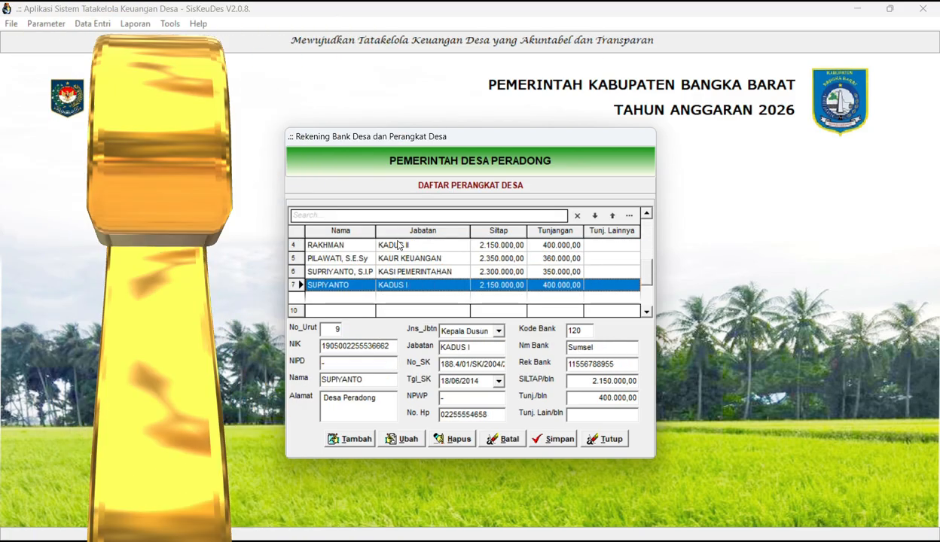
pyautogui.press('Up')
pyautogui.press('Up')
pyautogui.press('Up')
pyautogui.press('Up')
pyautogui.press('Up')
pyautogui.press('Up')
pyautogui.press('Up')
pyautogui.press('Up')
pyautogui.press('Up')
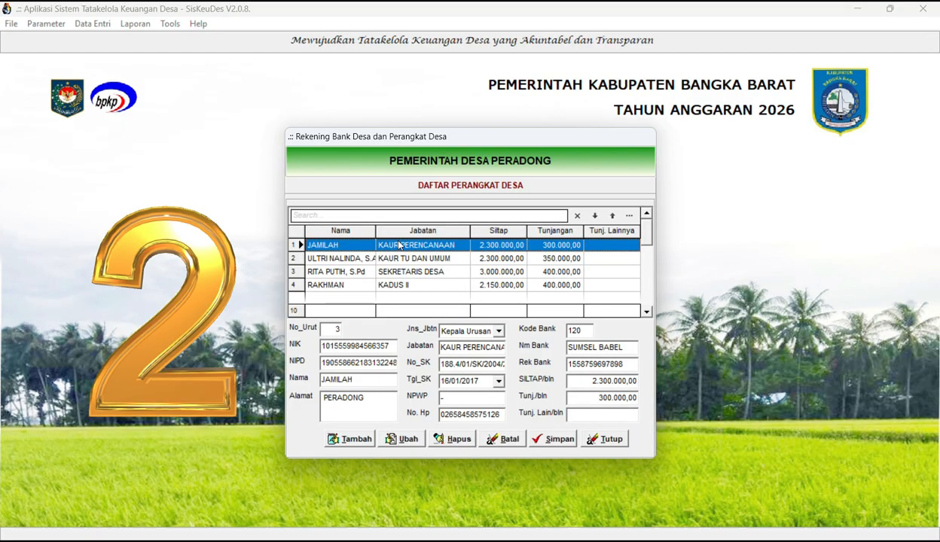
# Check the monthly SILTAP, allowance, bank account, bank name and bank code fields of the Kaur Perencanaan record
pyautogui.click(609, 383)
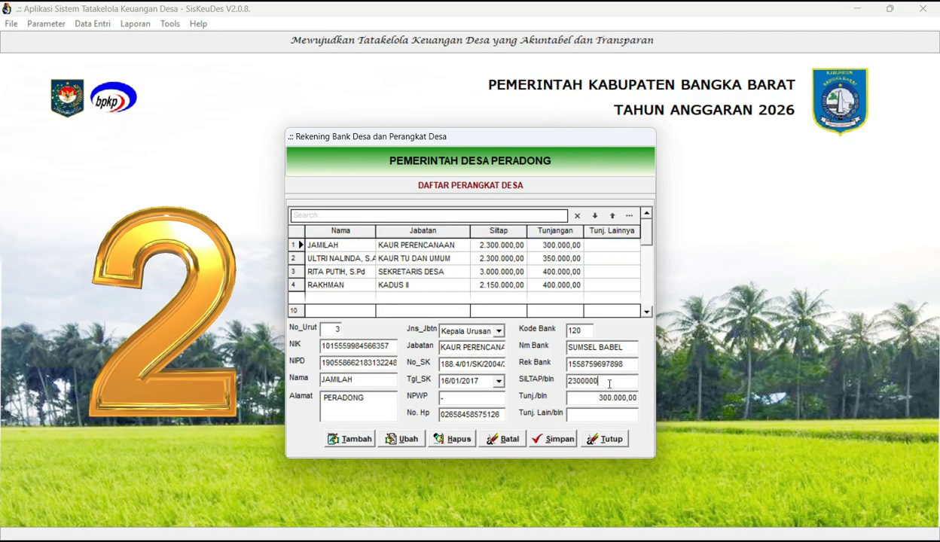
pyautogui.click(614, 397)
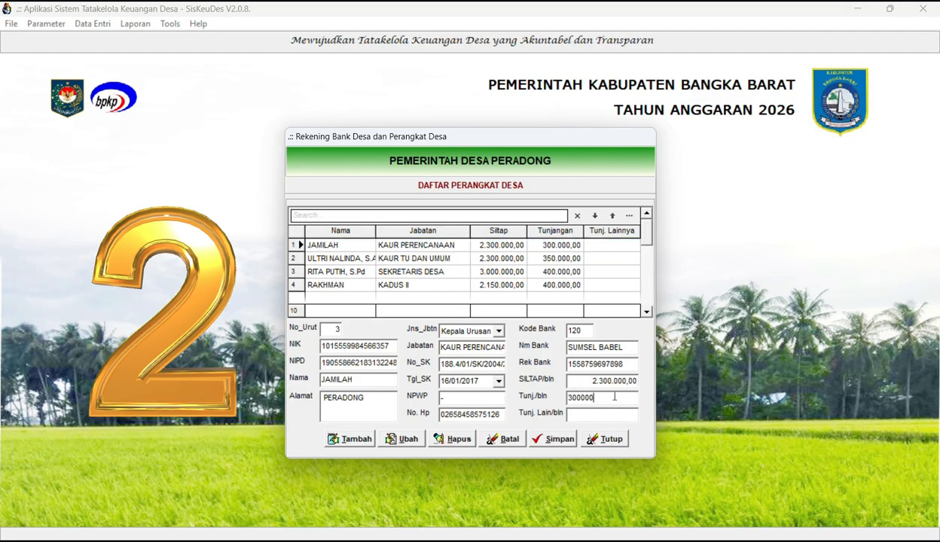
pyautogui.press('Tab')
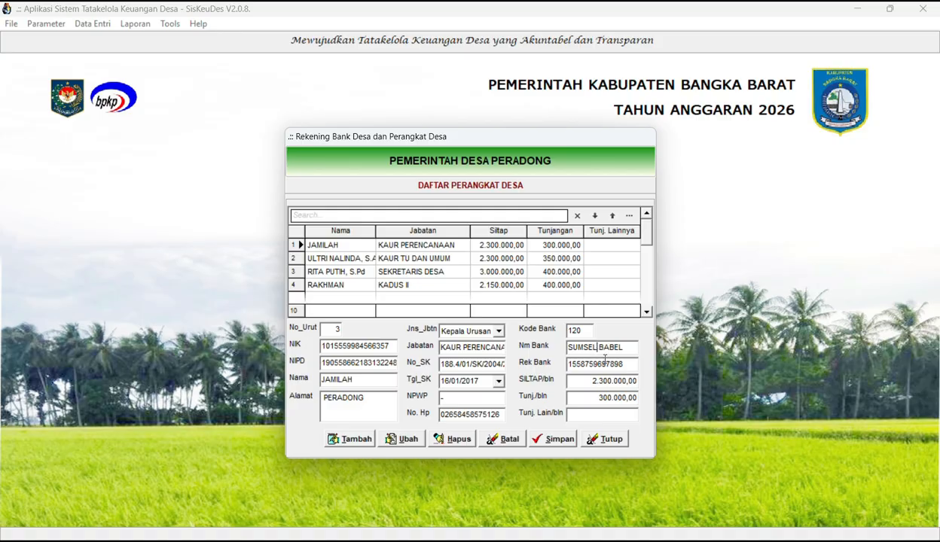
pyautogui.moveTo(627, 364); pyautogui.dragTo(554, 364)
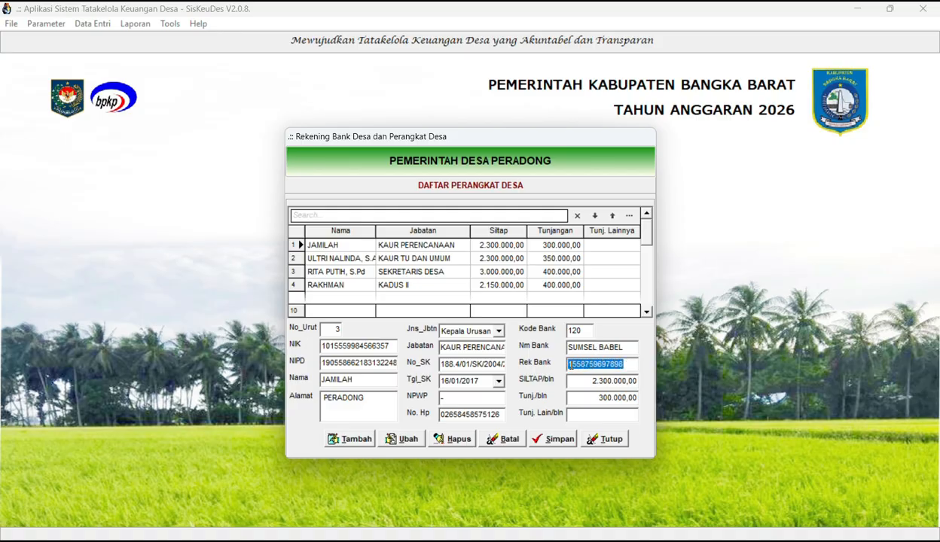
pyautogui.click(624, 347)
pyautogui.doubleClick(571, 330)
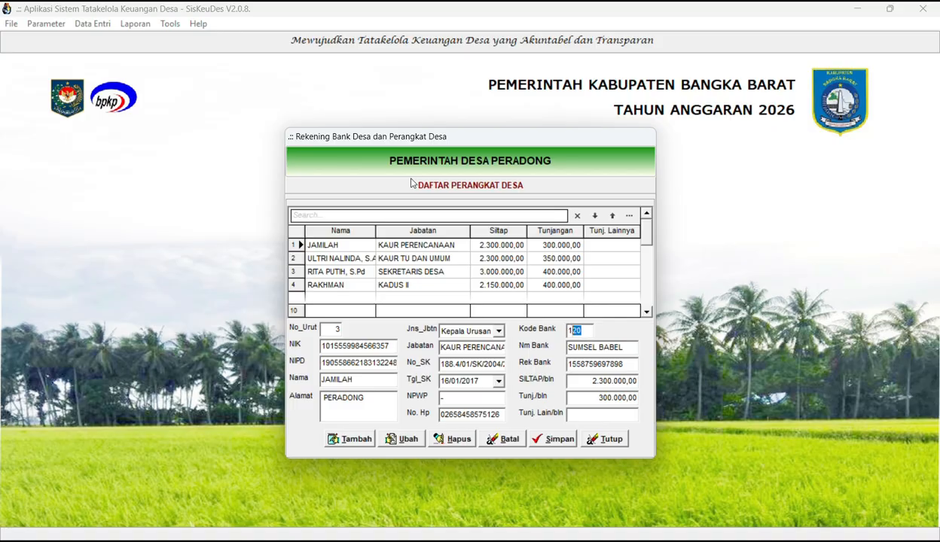
# Examine the position, pay and bank details of each village official through the Kepala Desa record, returning to the first record
pyautogui.click(445, 273)
pyautogui.press('Up')
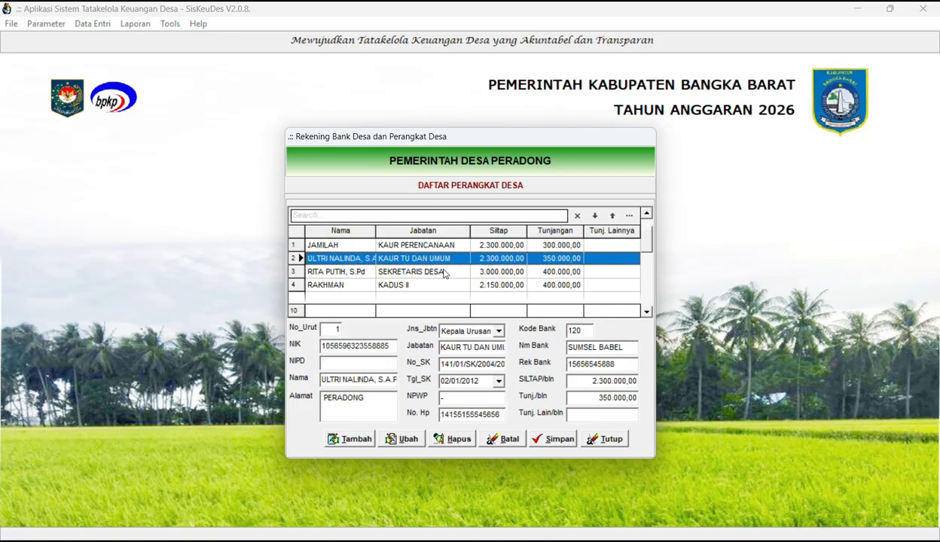
pyautogui.press('Up')
pyautogui.press('Down')
pyautogui.press('Down')
pyautogui.press('Down')
pyautogui.press('Down')
pyautogui.press('Down')
pyautogui.press('Down')
pyautogui.press('Down')
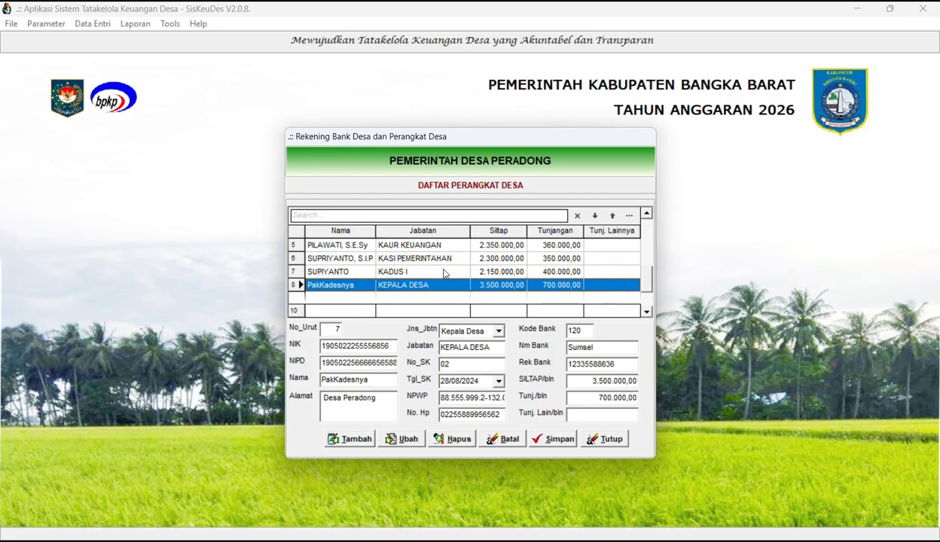
pyautogui.press('Up')
pyautogui.press('Up')
pyautogui.press('Up')
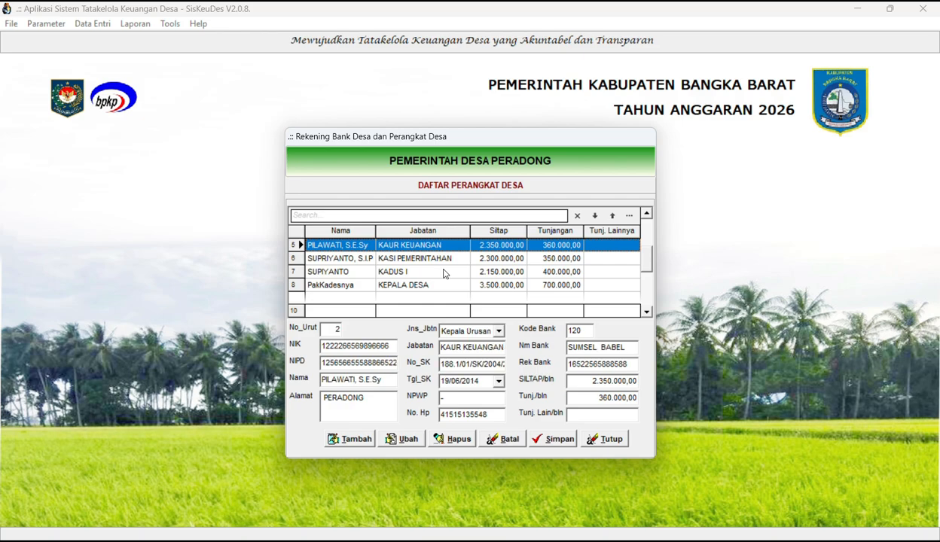
pyautogui.press('Up')
pyautogui.press('Up')
pyautogui.press('Up')
pyautogui.press('Up')
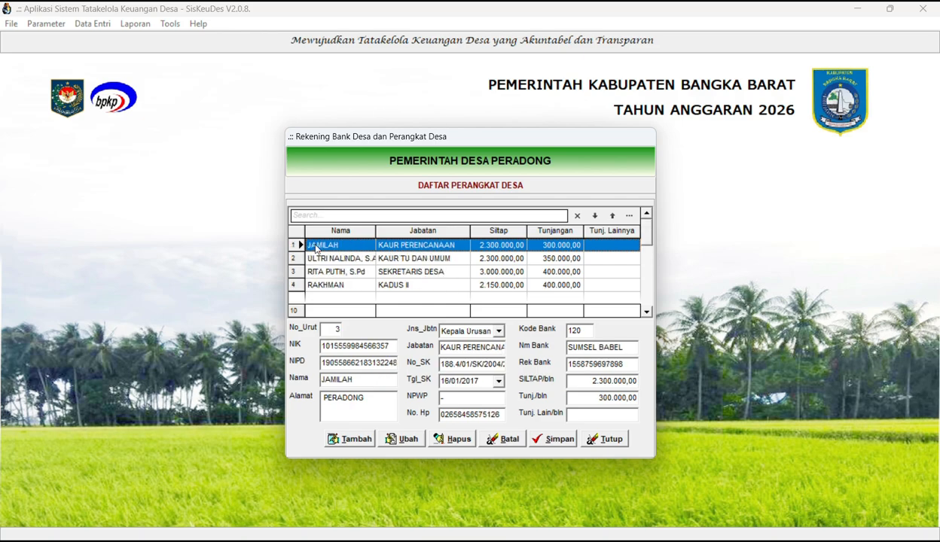
# Close the village officials list and exit the Rekening Bank Desa dan Perangkat Desa window
pyautogui.moveTo(574, 540)
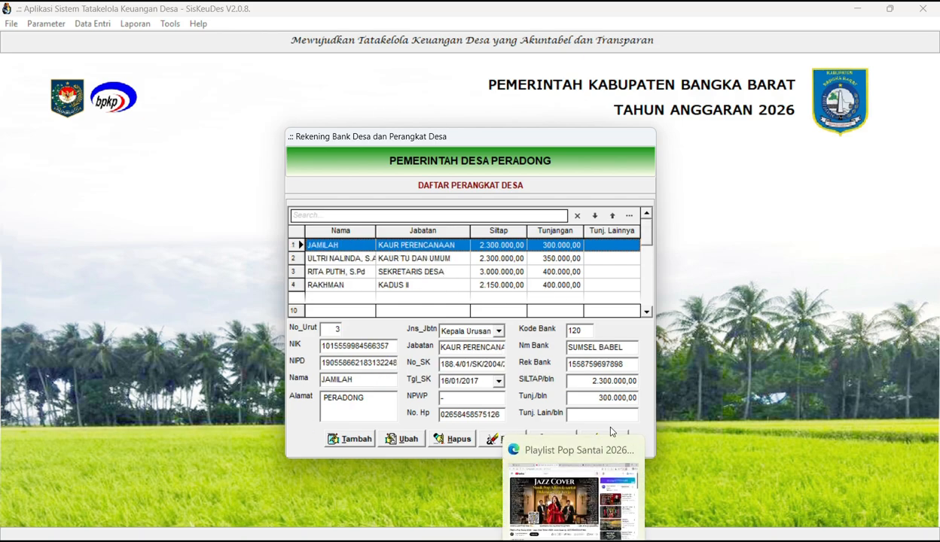
pyautogui.click(624, 457)
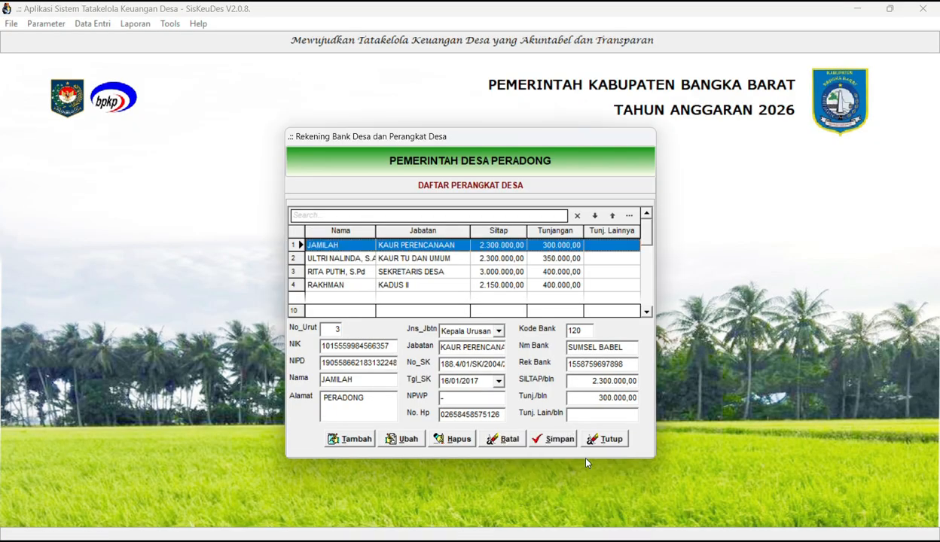
pyautogui.click(608, 439)
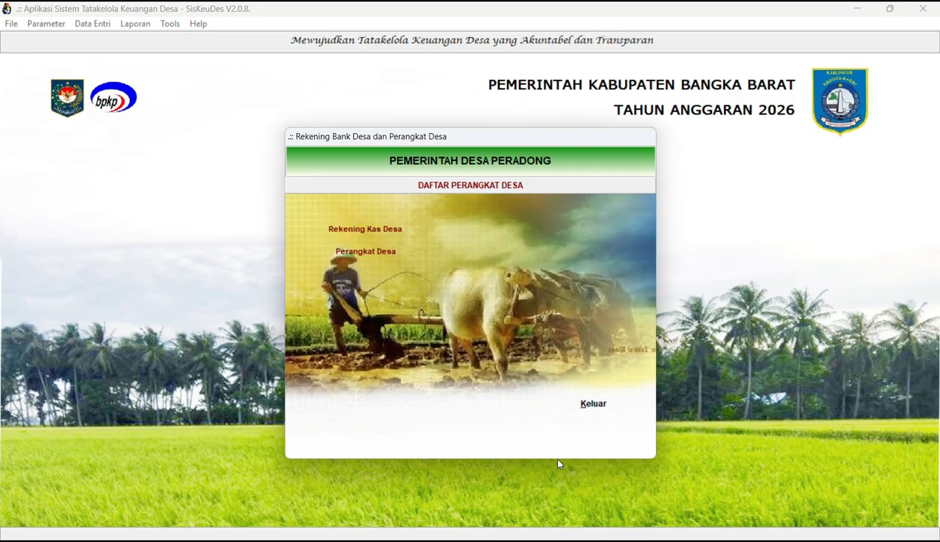
pyautogui.click(595, 401)
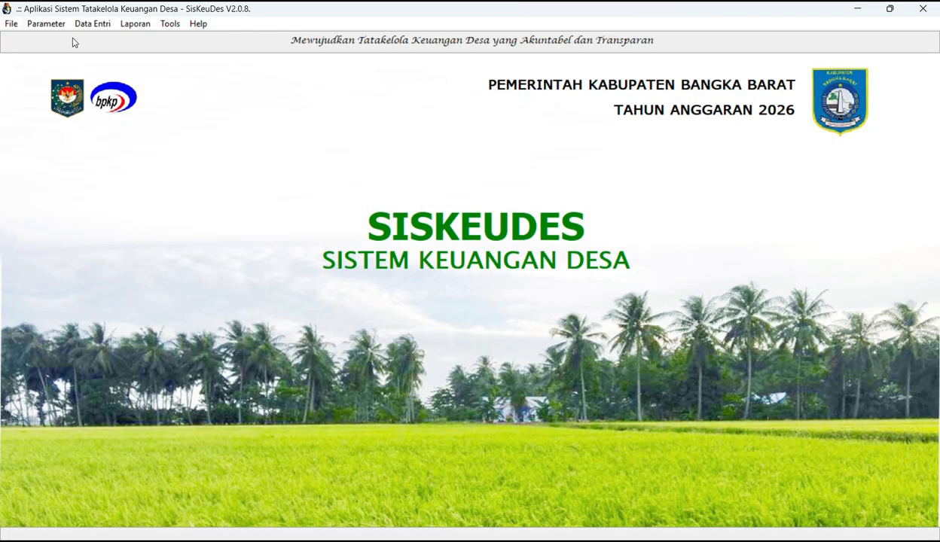
# Review the bank receipt entry under Penerimaan Bank in Penerimaan Desa, and exit the receipts window
pyautogui.click(99, 25)
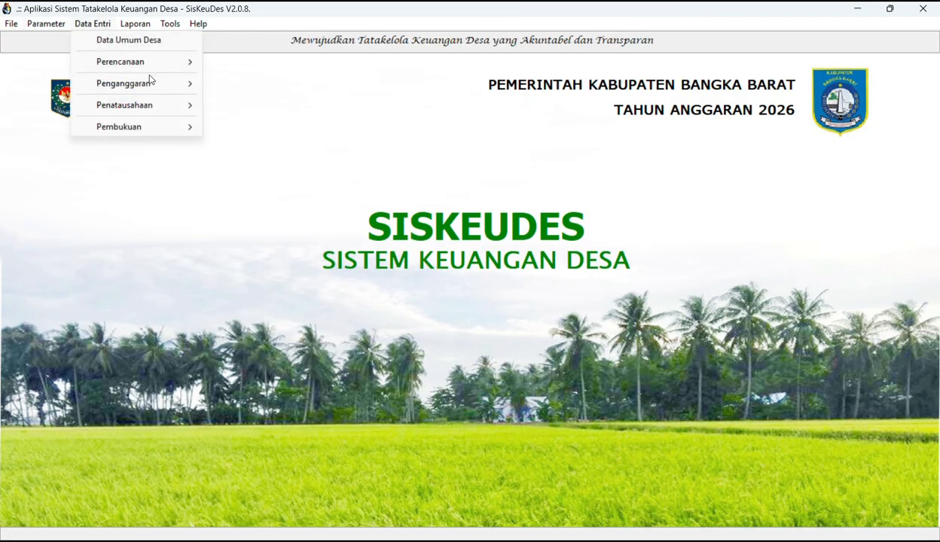
pyautogui.moveTo(164, 109)
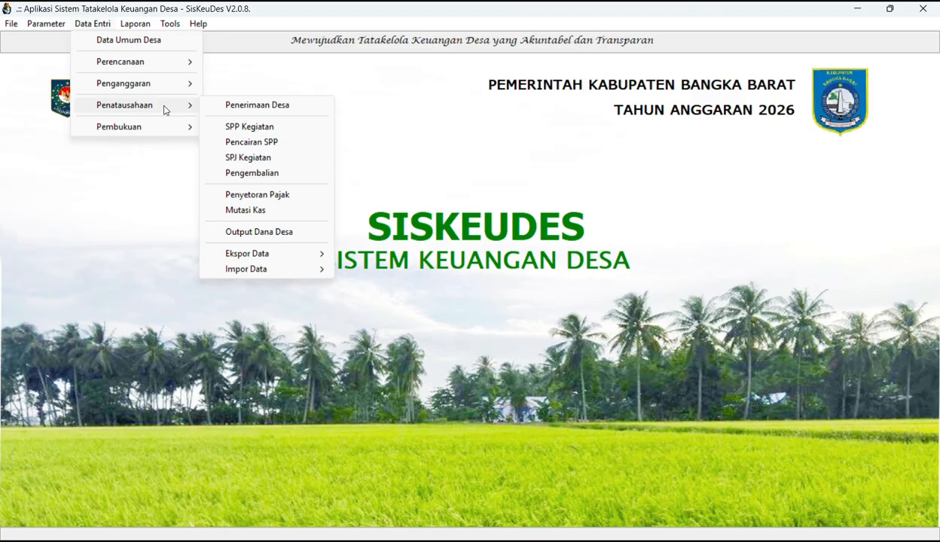
pyautogui.click(238, 106)
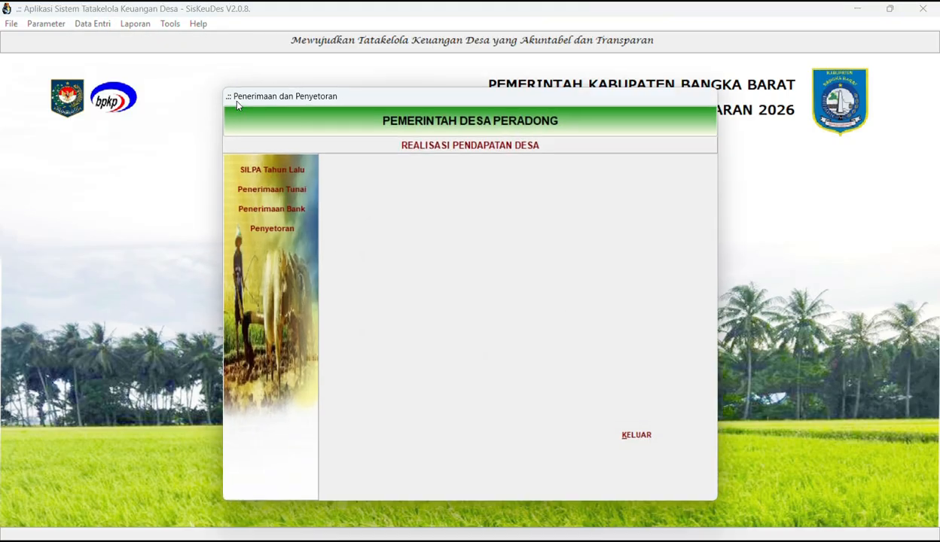
pyautogui.click(290, 205)
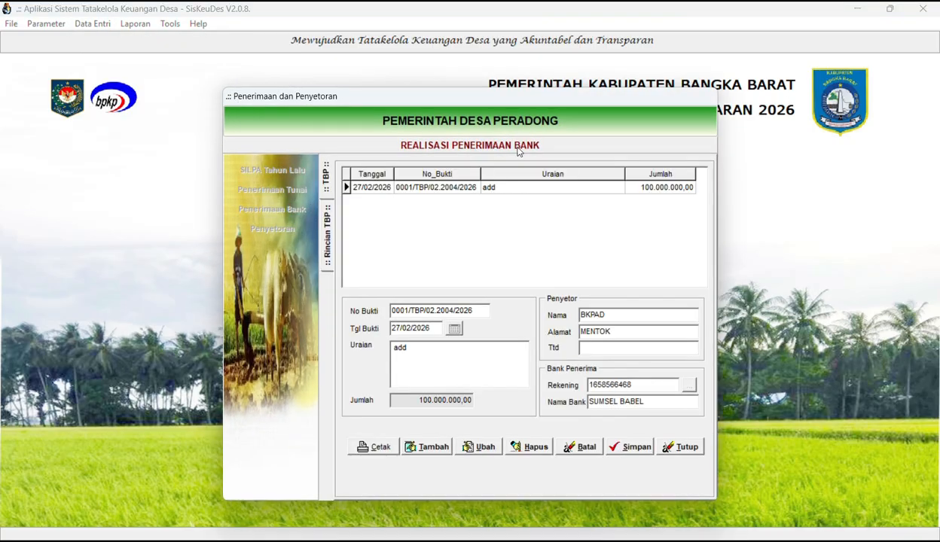
pyautogui.click(487, 189)
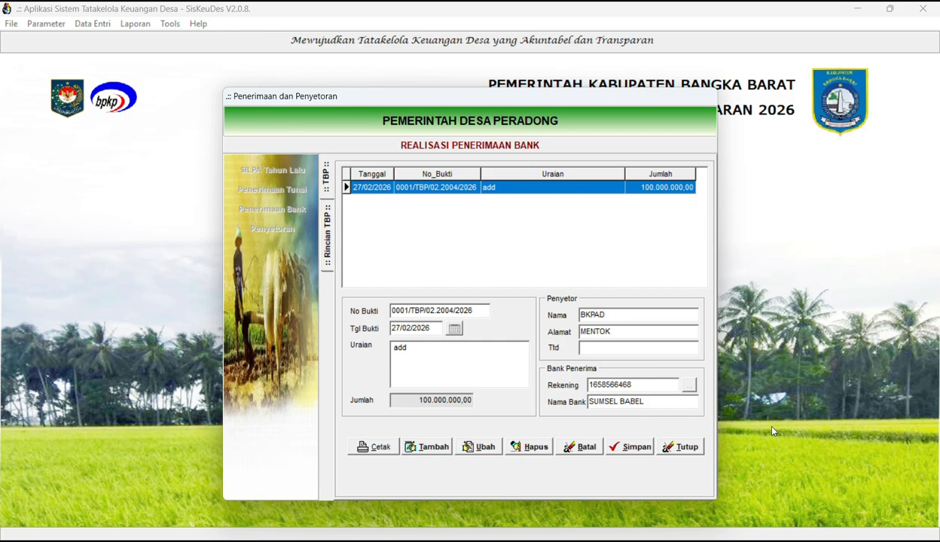
pyautogui.click(668, 447)
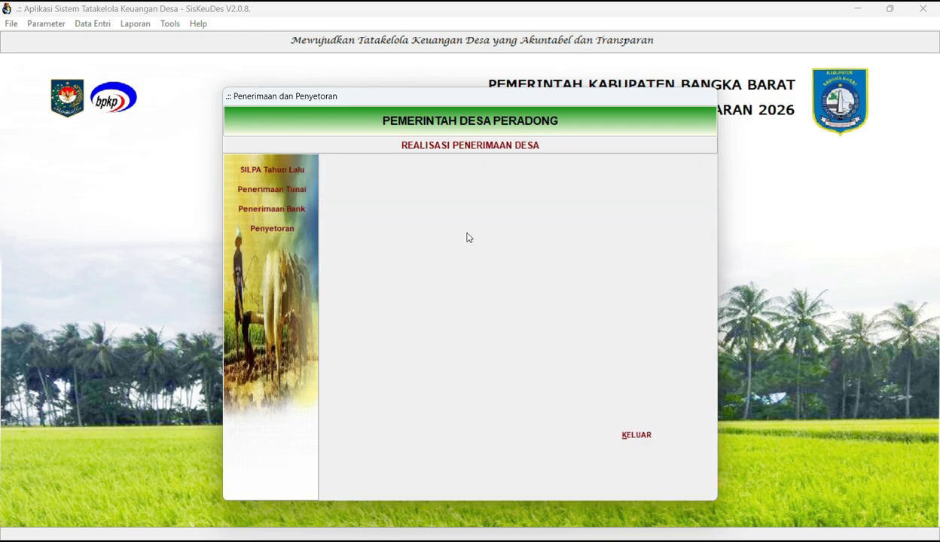
pyautogui.click(635, 435)
# Open the SPP Kegiatan form from the Penatausahaan data entry functions
pyautogui.click(89, 25)
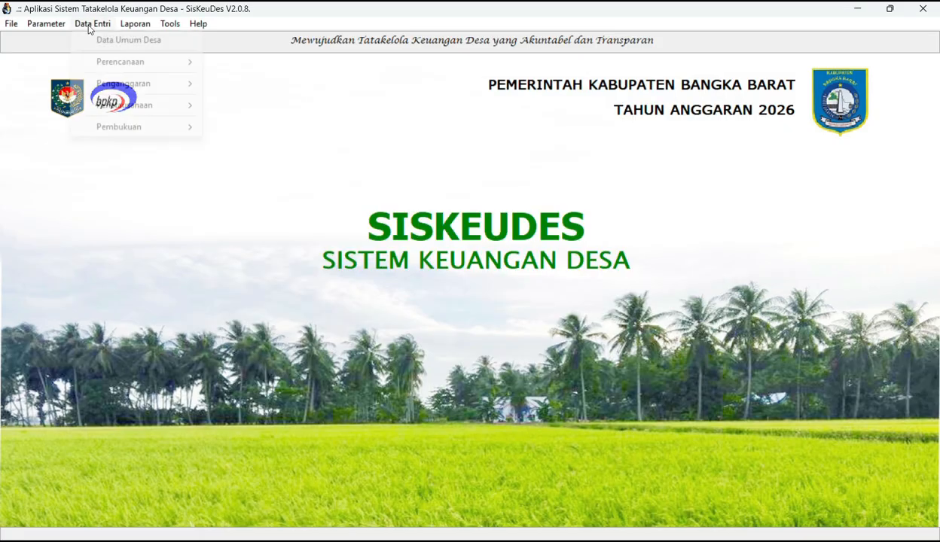
pyautogui.moveTo(130, 104)
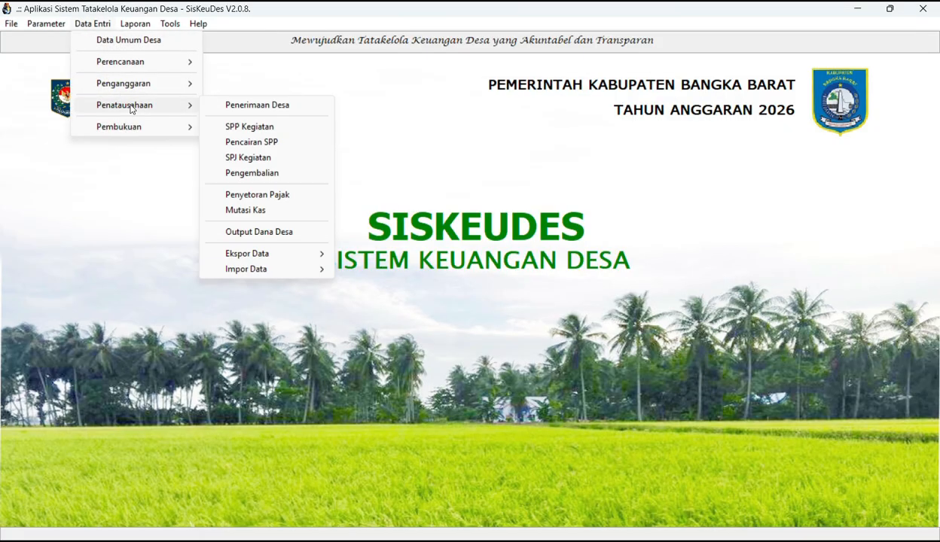
pyautogui.click(267, 131)
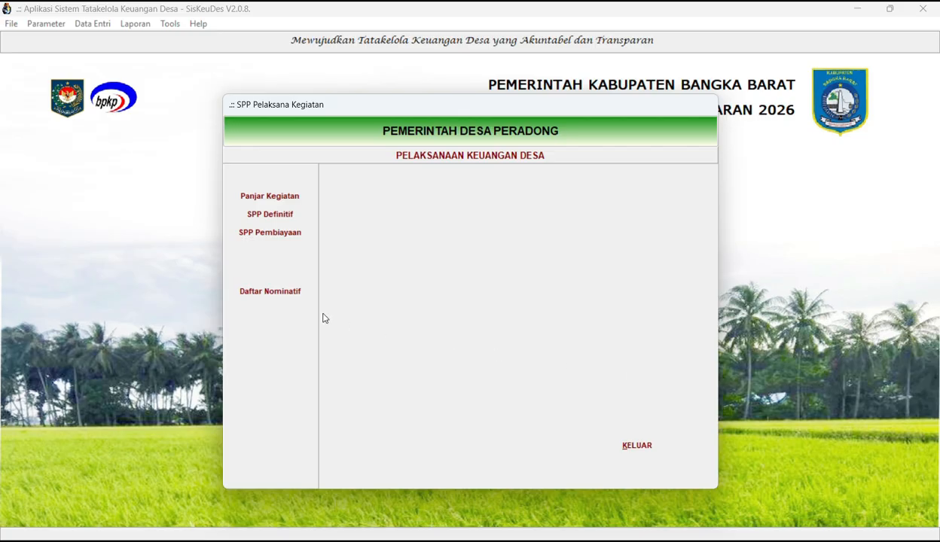
# Start a new record in Daftar Nominatif and set its Jenis to TUNJANGAN
pyautogui.click(256, 295)
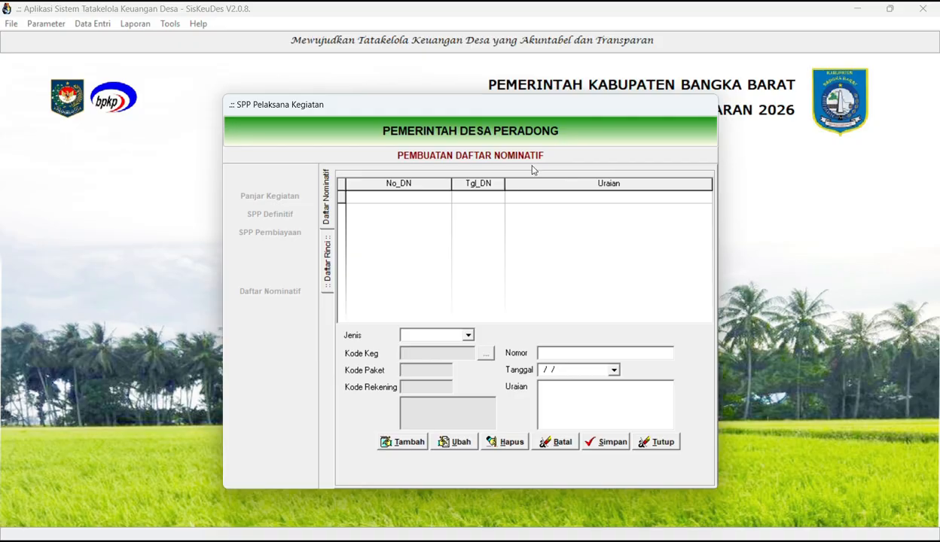
pyautogui.click(400, 442)
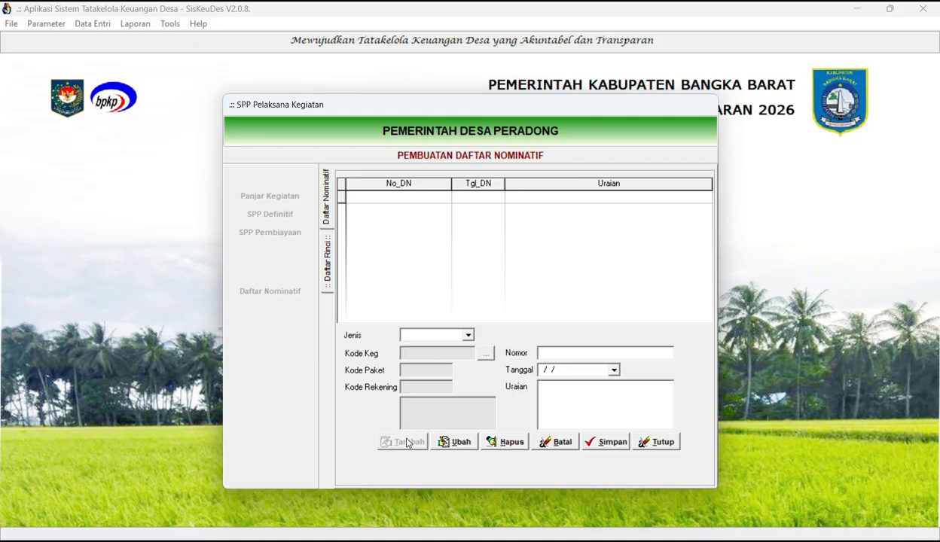
pyautogui.click(467, 335)
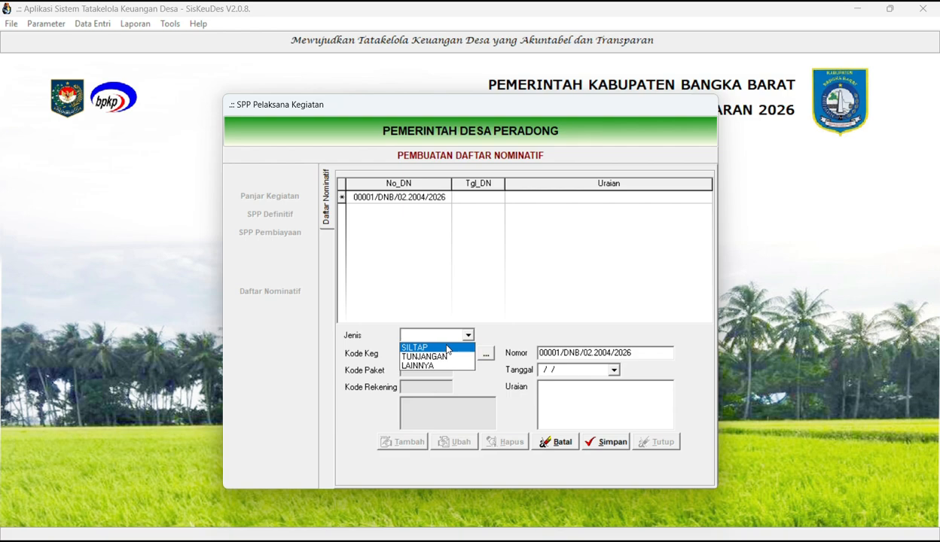
pyautogui.click(455, 357)
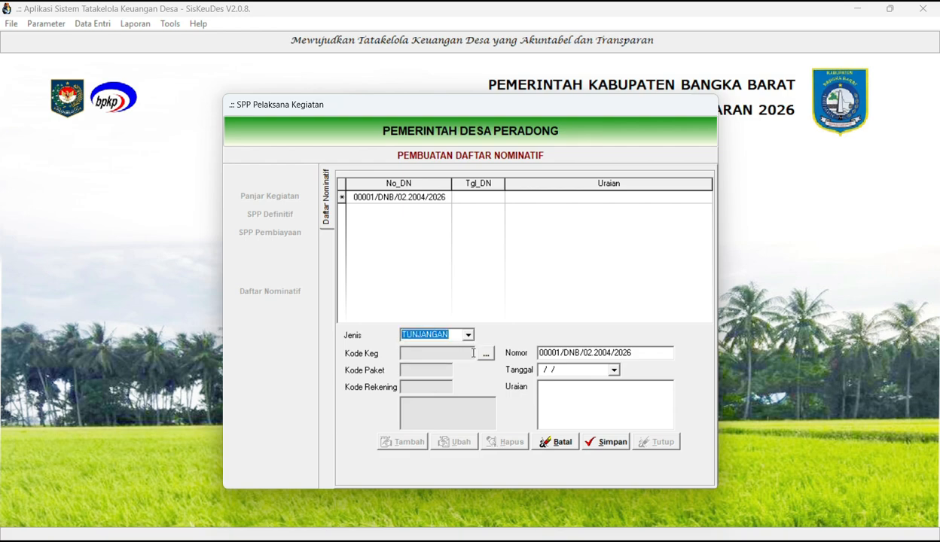
# Set the date of the new nominative list to 13/01/2026
pyautogui.click(614, 370)
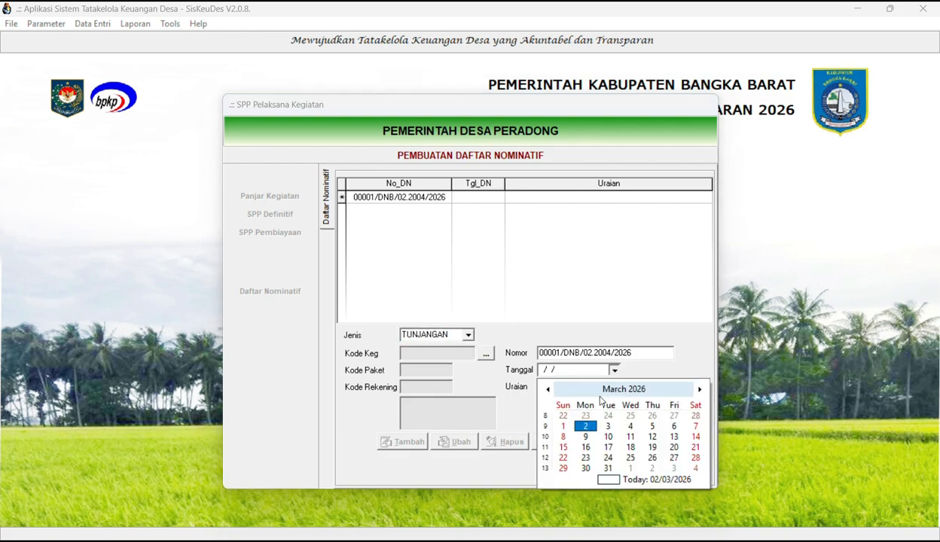
pyautogui.click(548, 390)
pyautogui.click(548, 391)
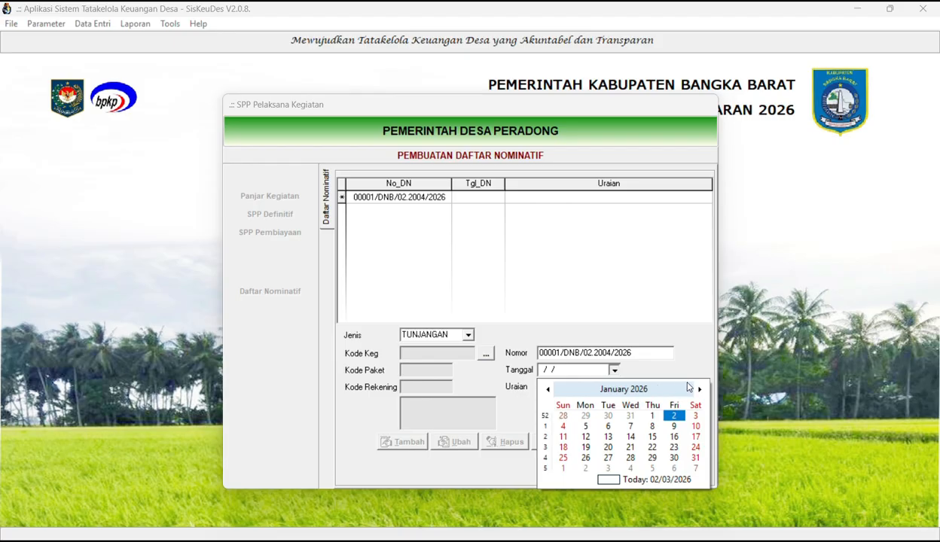
pyautogui.click(653, 416)
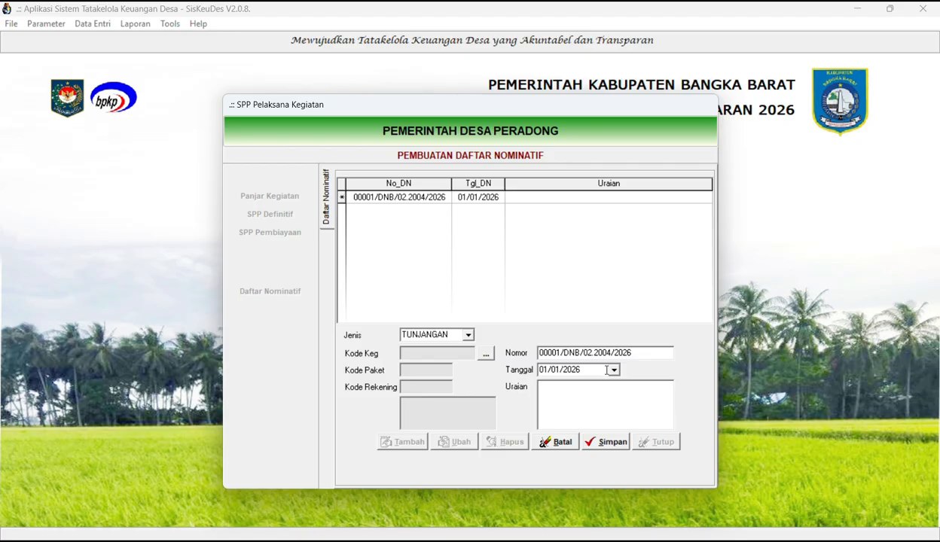
pyautogui.click(614, 370)
pyautogui.click(607, 437)
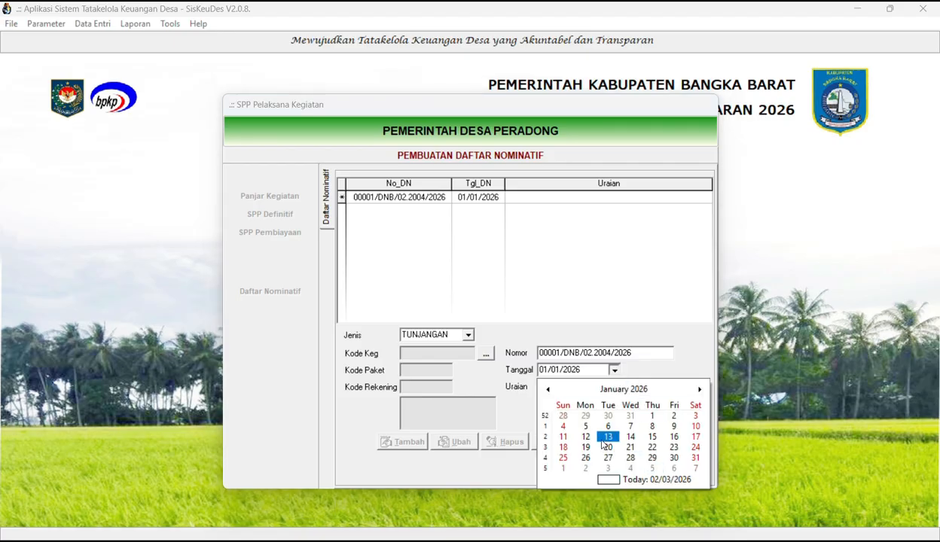
# Enter "tunjangan kades bulan januari" as the list's description and try to save the record
pyautogui.click(579, 392)
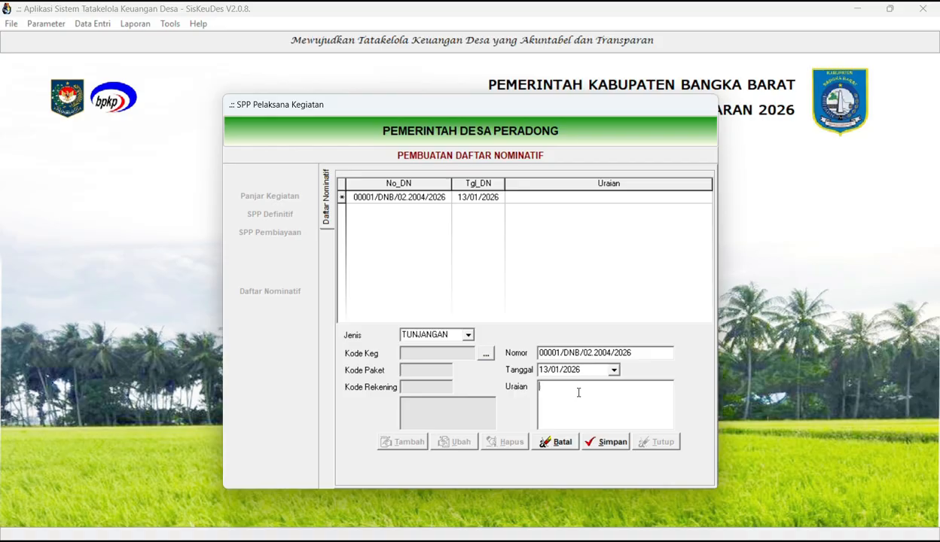
pyautogui.write('TUNJANGAN KADEES')
pyautogui.press('BackSpace')
pyautogui.press('BackSpace')
pyautogui.press('BackSpace')
pyautogui.press('BackSpace')
pyautogui.press('BackSpace')
pyautogui.press('BackSpace')
pyautogui.press('BackSpace')
pyautogui.press('BackSpace')
pyautogui.press('BackSpace')
pyautogui.press('BackSpace')
pyautogui.press('BackSpace')
pyautogui.press('BackSpace')
pyautogui.press('BackSpace')
pyautogui.press('BackSpace')
pyautogui.press('BackSpace')
pyautogui.press('BackSpace')
pyautogui.write('tunjangankades')
pyautogui.press('BackSpace')
pyautogui.press('BackSpace')
pyautogui.press('BackSpace')
pyautogui.press('BackSpace')
pyautogui.write('kades bulan januari')
pyautogui.click(606, 444)
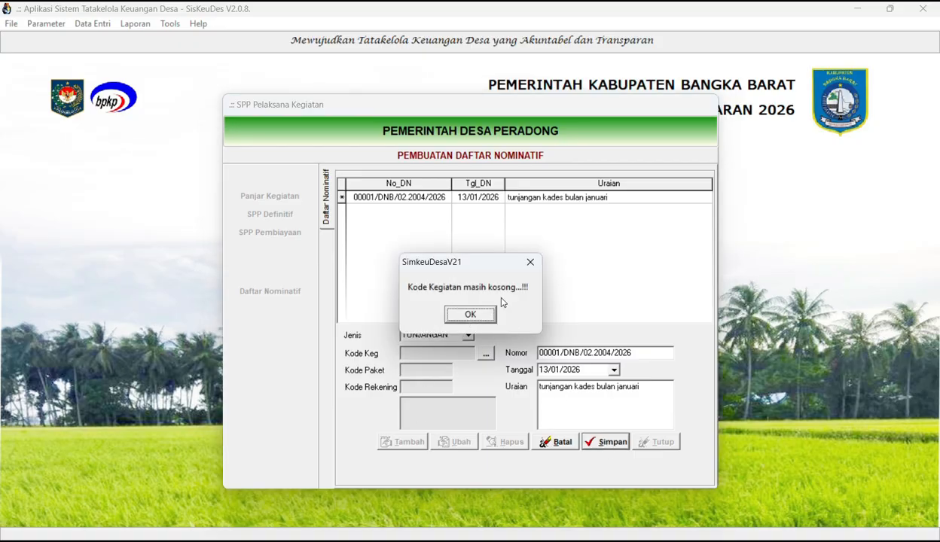
pyautogui.click(473, 315)
# Assign activity 02.2004.01.01.01, package 01 and account 5.1.1.02 Tunjangan Kepala Desa to the list, and save it
pyautogui.click(485, 353)
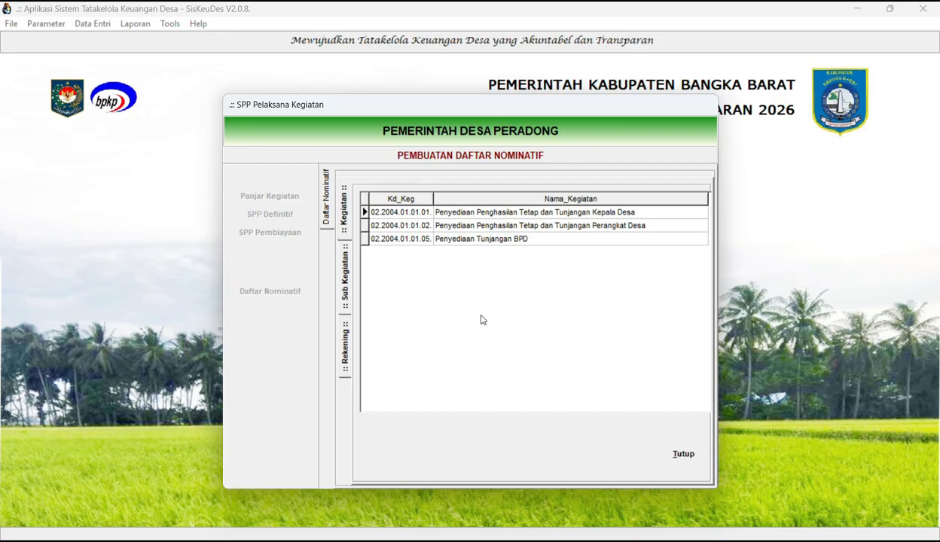
pyautogui.doubleClick(504, 214)
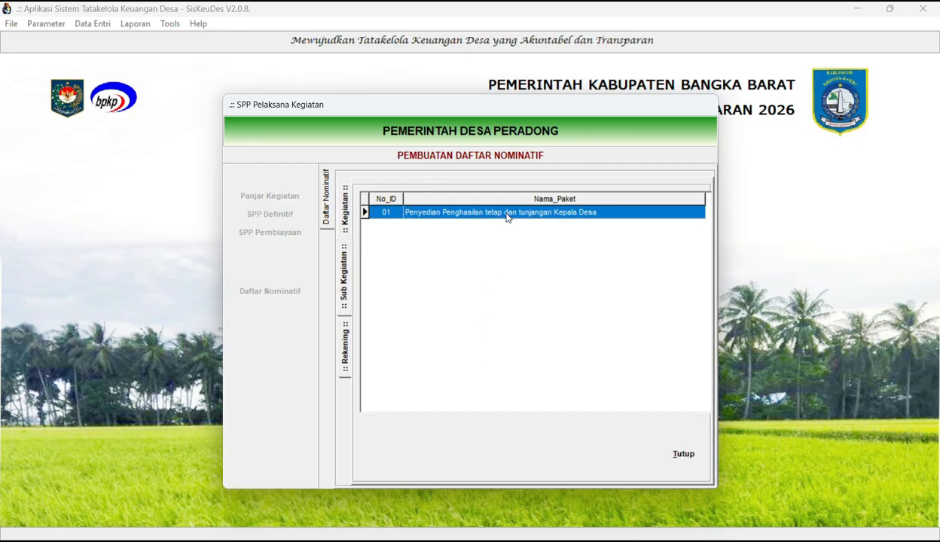
pyautogui.doubleClick(431, 214)
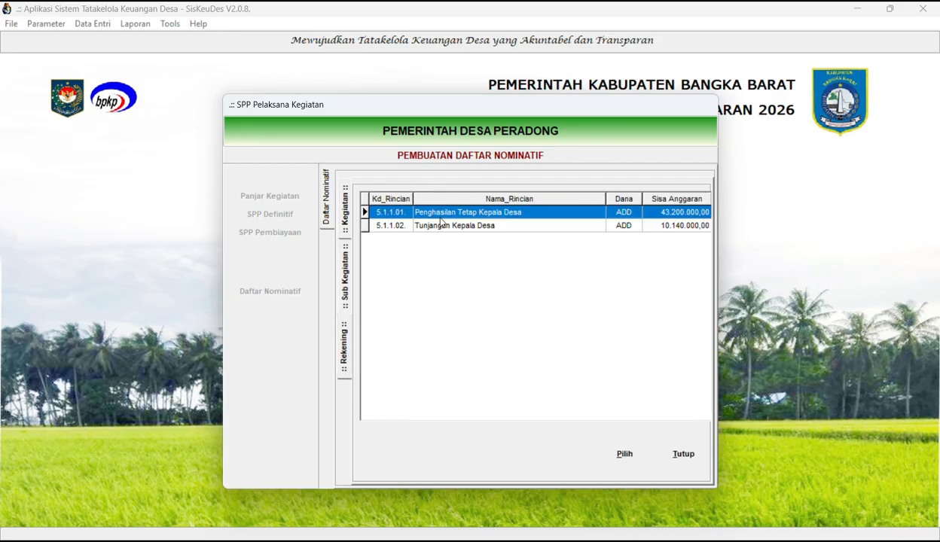
pyautogui.click(488, 226)
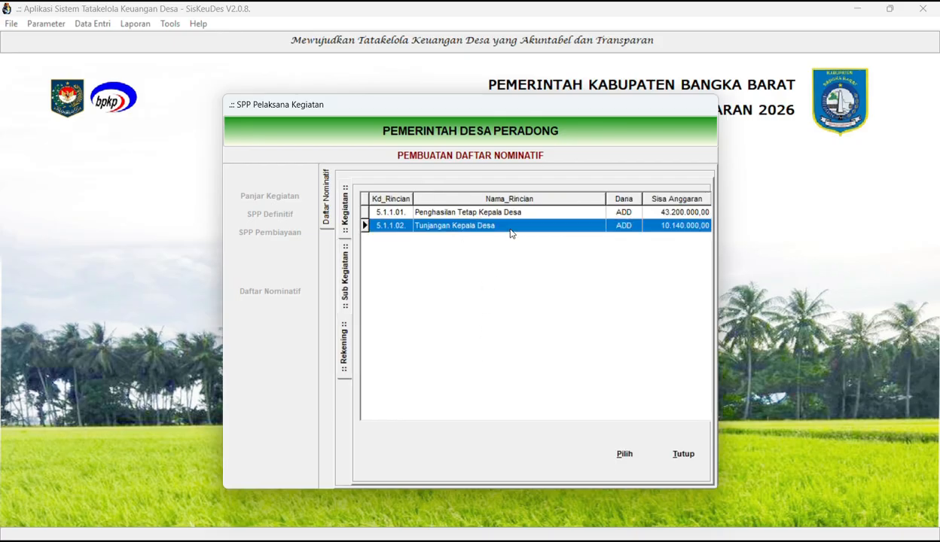
pyautogui.click(611, 449)
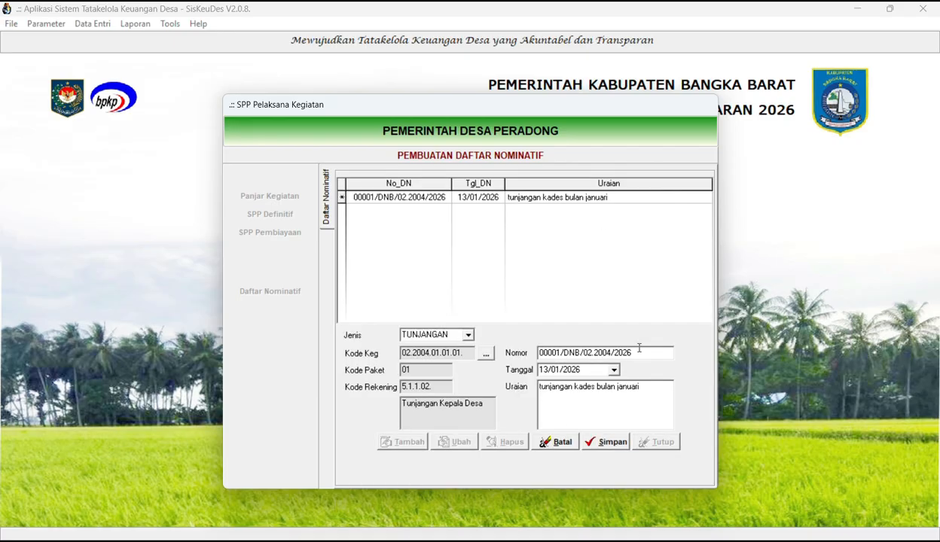
pyautogui.click(602, 441)
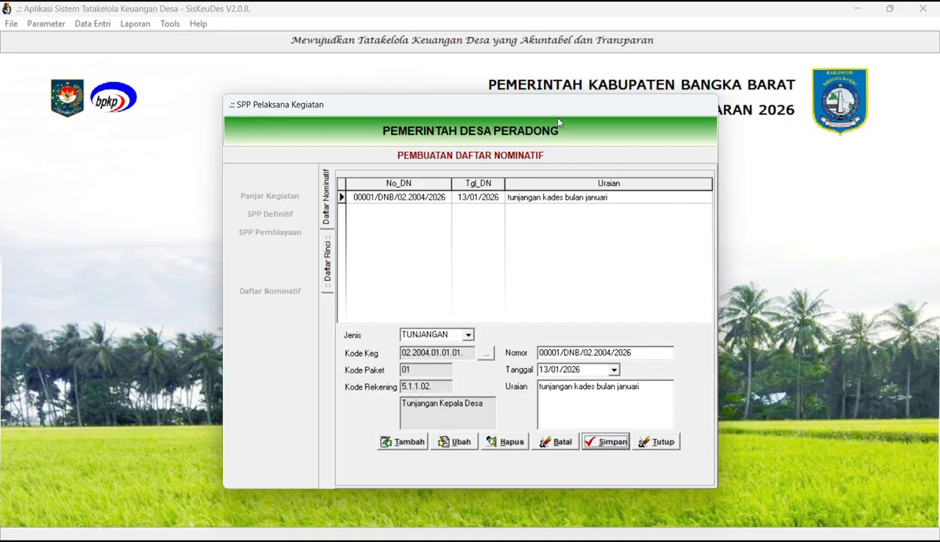
# Open the Daftar Rinci of the village head allowance record and set Bulan to 1
pyautogui.click(539, 199)
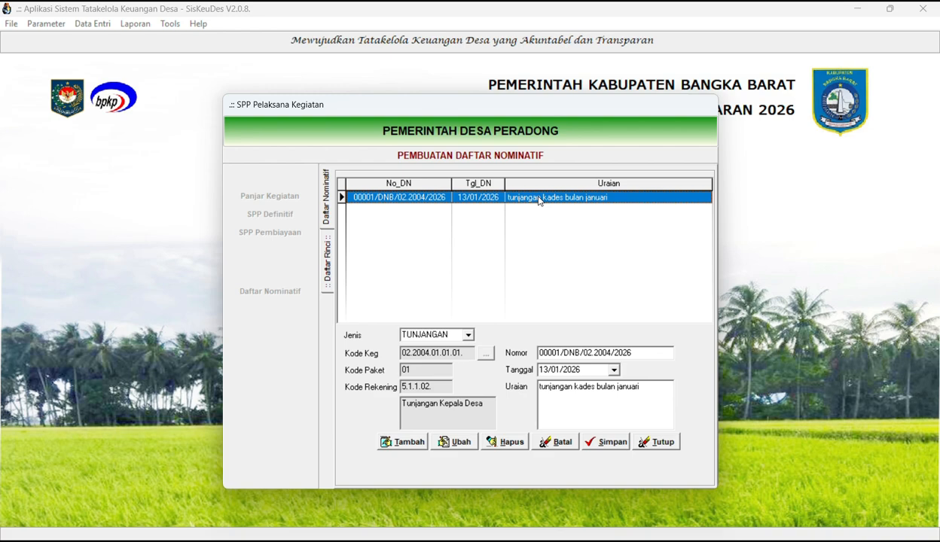
pyautogui.doubleClick(538, 198)
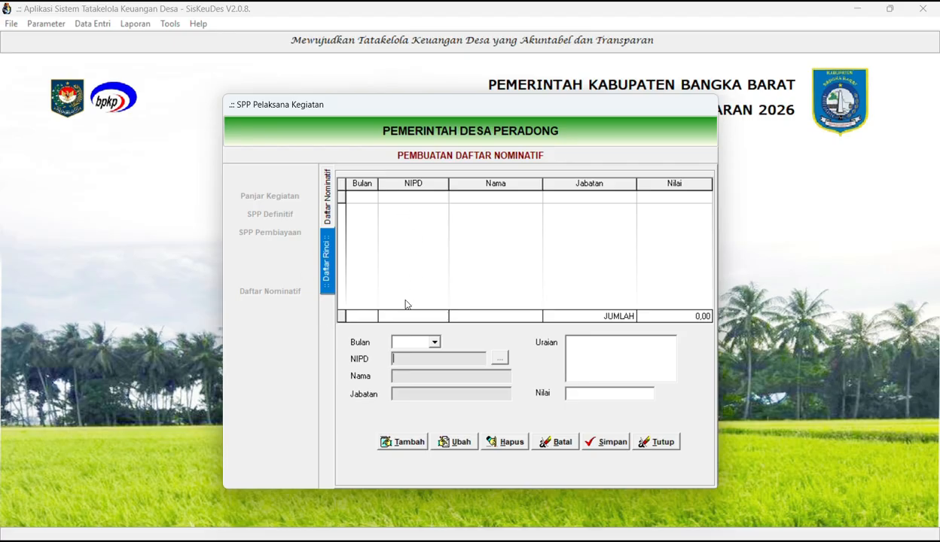
pyautogui.click(434, 341)
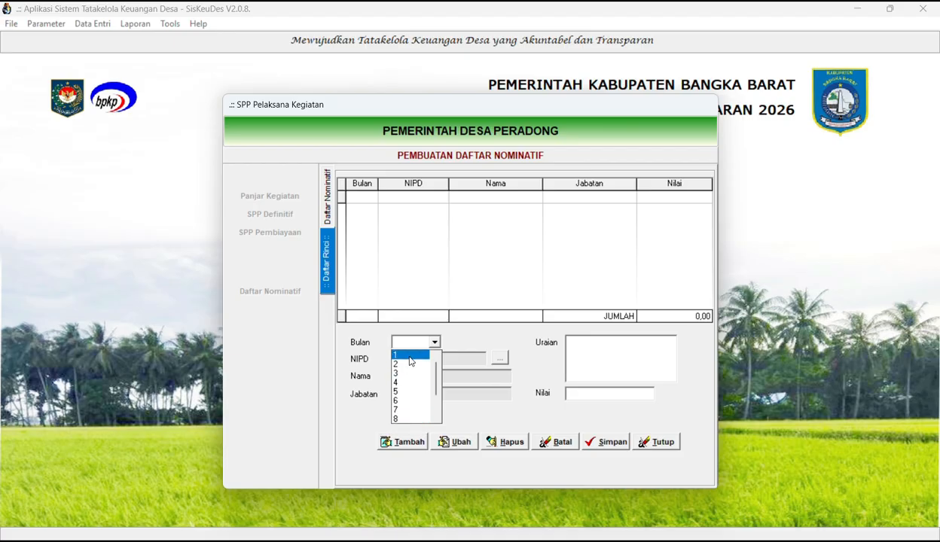
pyautogui.click(408, 356)
pyautogui.click(431, 342)
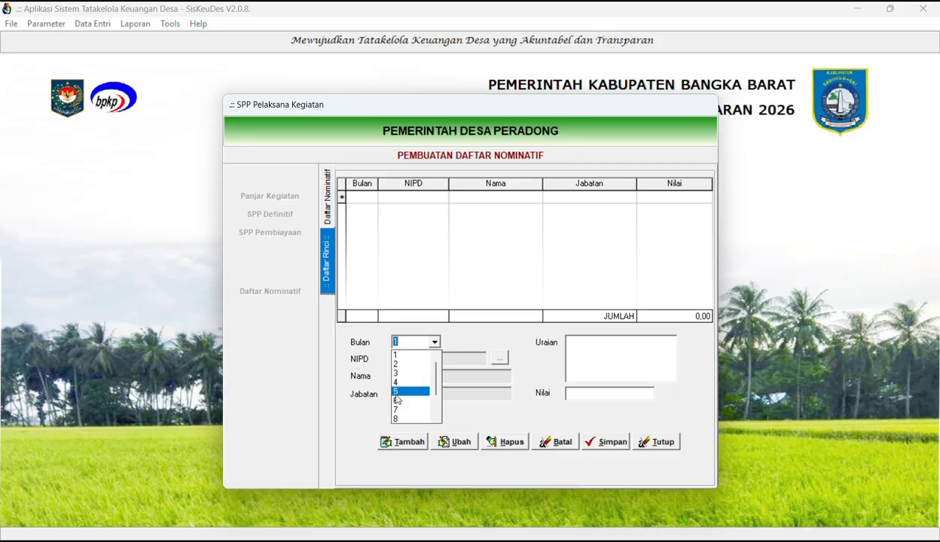
pyautogui.click(417, 355)
pyautogui.click(423, 342)
pyautogui.click(419, 373)
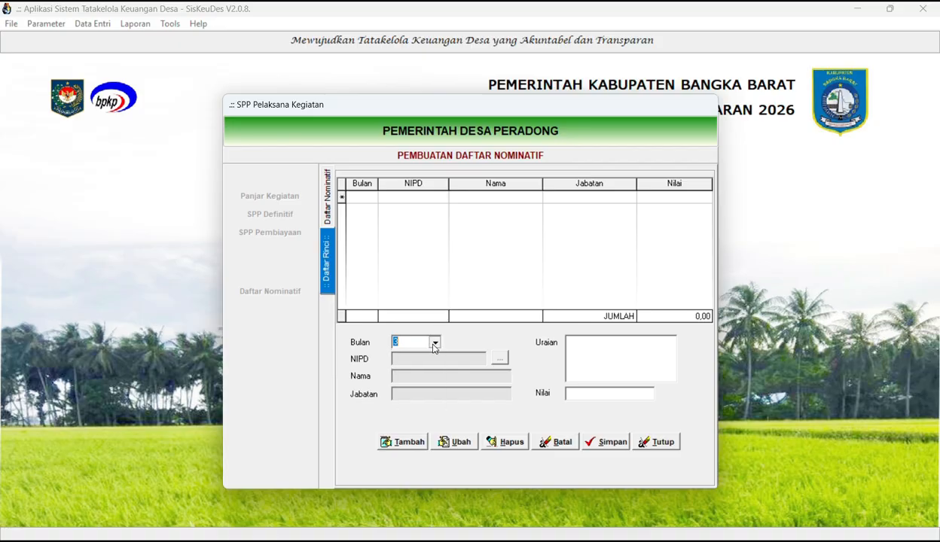
pyautogui.click(427, 341)
pyautogui.scroll(2, 407, 375)
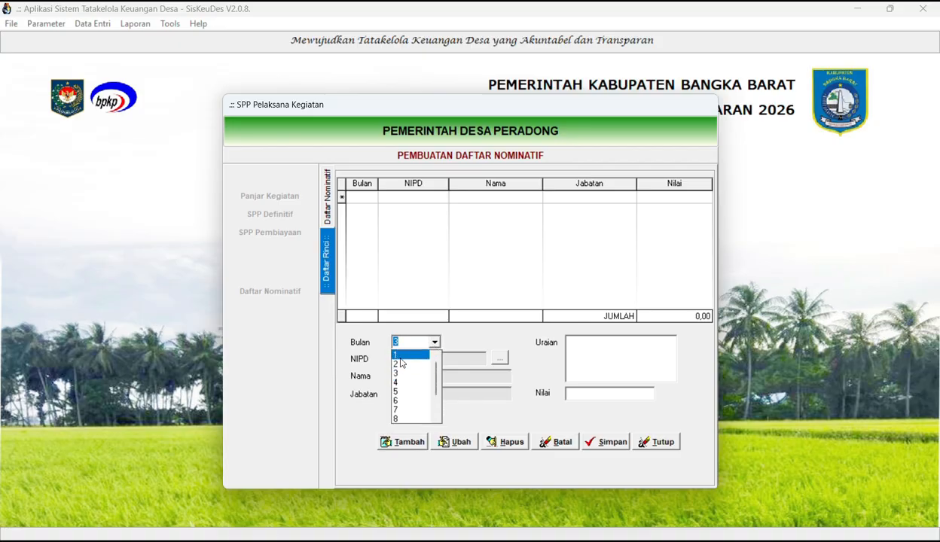
pyautogui.click(402, 357)
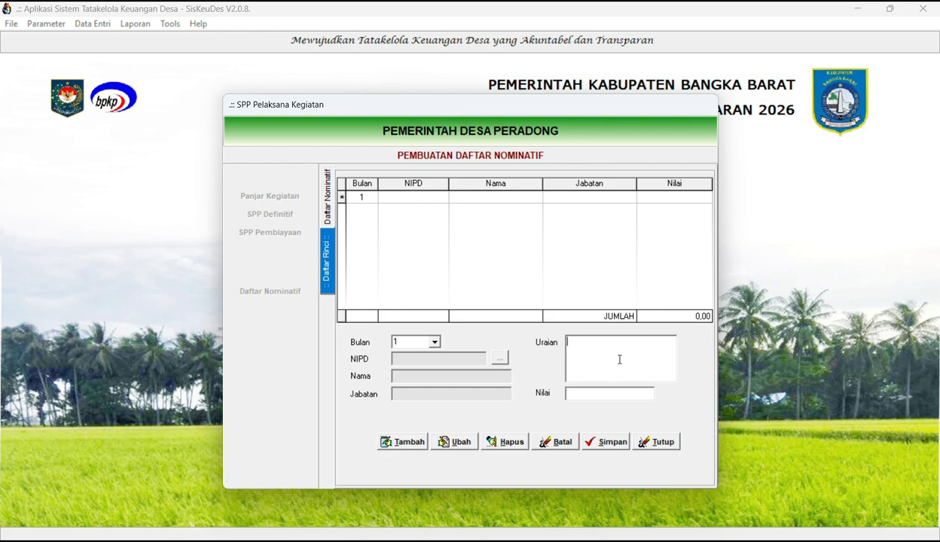
# Enter "tunjangan januari" as the detail entry's description and put the entry in editing mode
pyautogui.write('tunjangan januari')
pyautogui.click(411, 449)
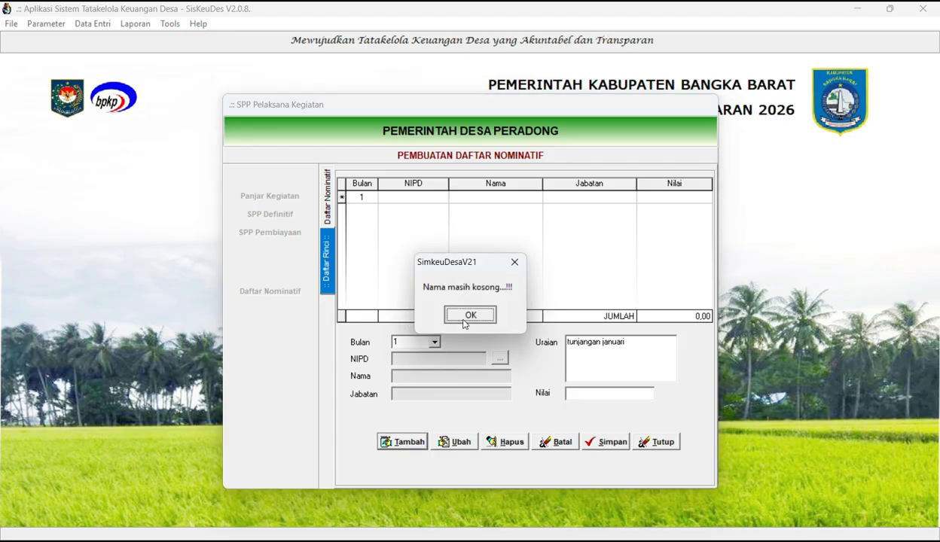
pyautogui.click(465, 316)
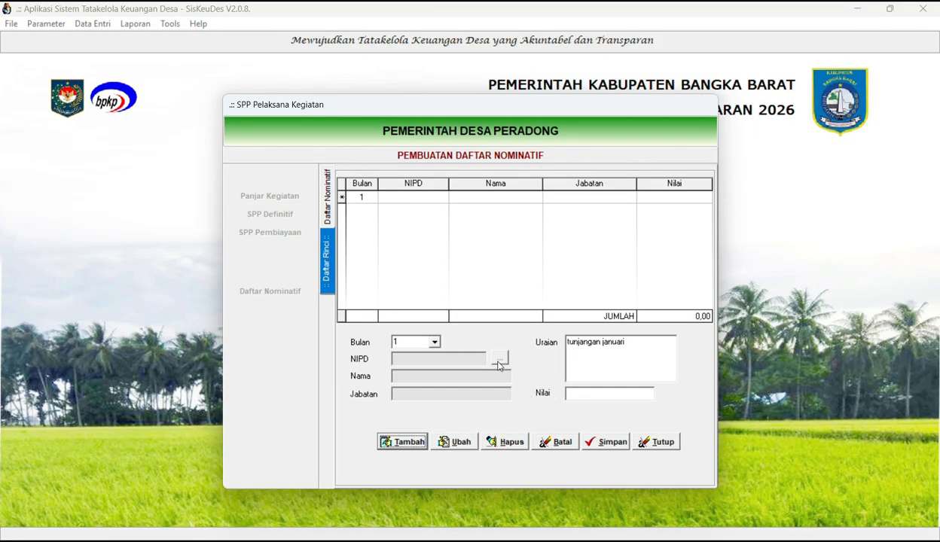
pyautogui.click(460, 442)
# Choose the KEPALA DESA official from the name list as the recipient of the January allowance
pyautogui.click(500, 360)
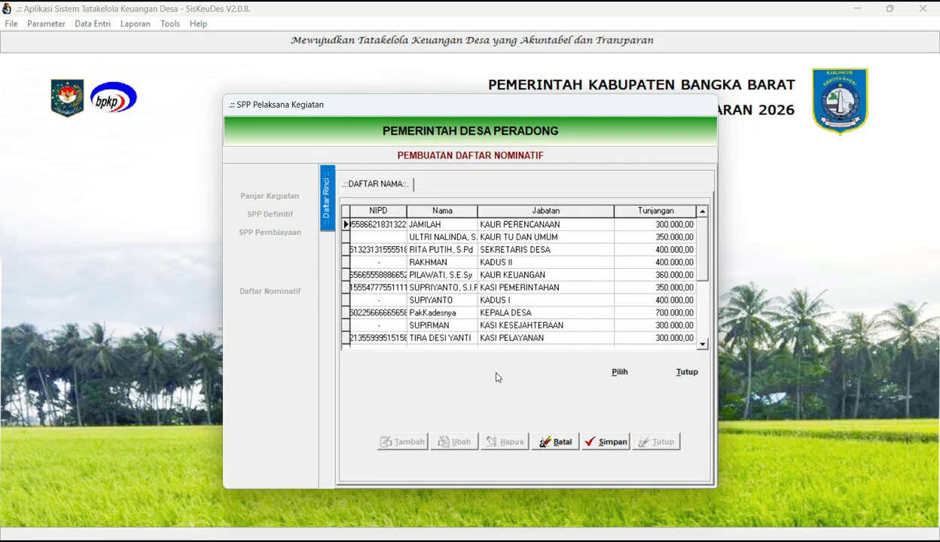
pyautogui.click(513, 253)
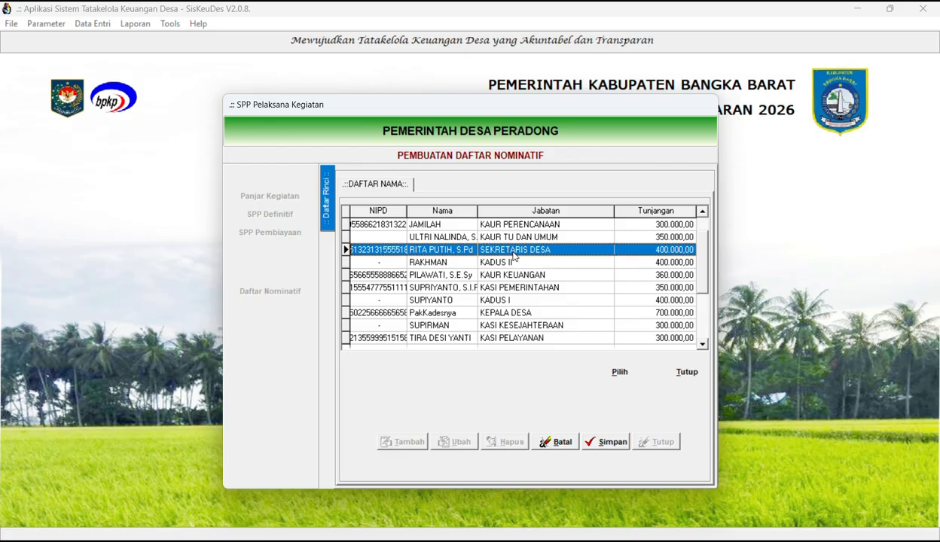
pyautogui.press('Down')
pyautogui.press('Down')
pyautogui.press('Down')
pyautogui.press('Down')
pyautogui.press('Down')
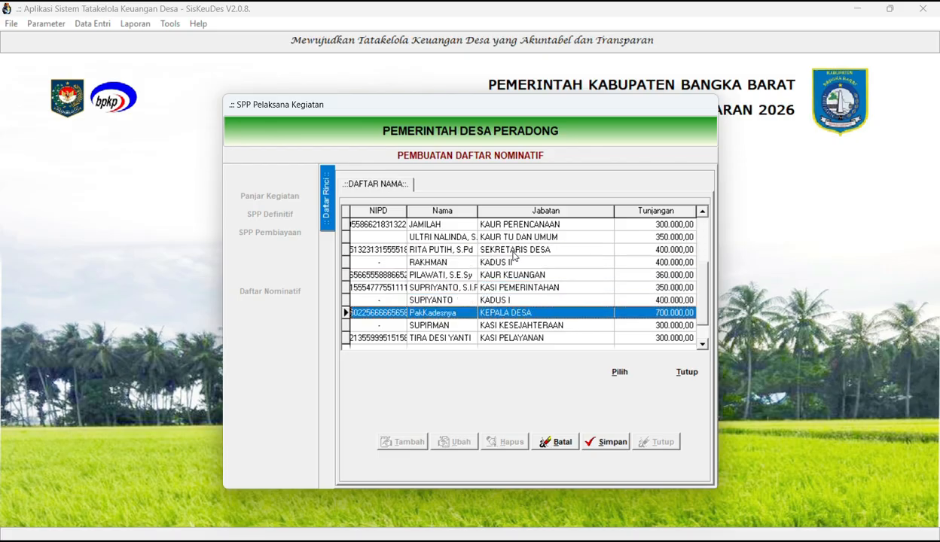
pyautogui.doubleClick(486, 312)
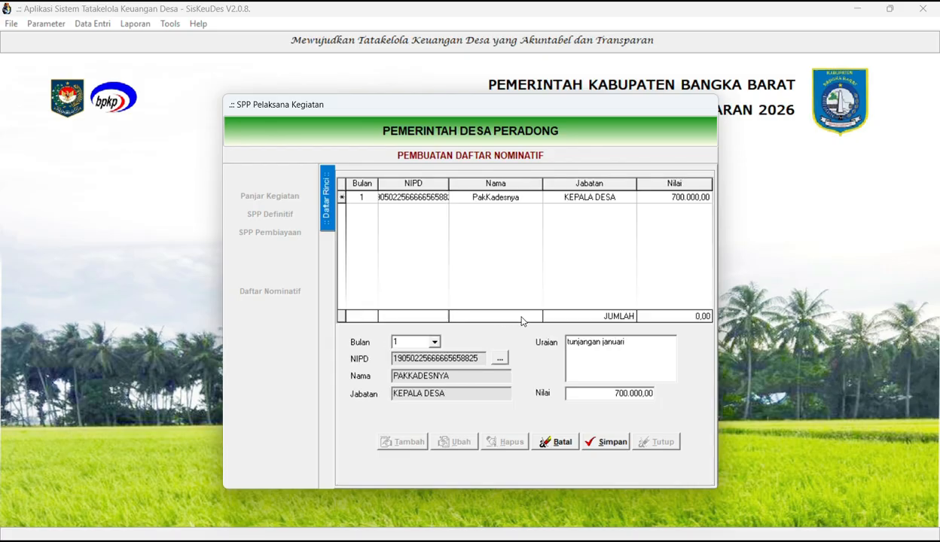
# Set the Nilai of the village head's allowance to 750.000,00
pyautogui.click(610, 394)
pyautogui.press('BackSpace')
pyautogui.write('5')
pyautogui.click(626, 347)
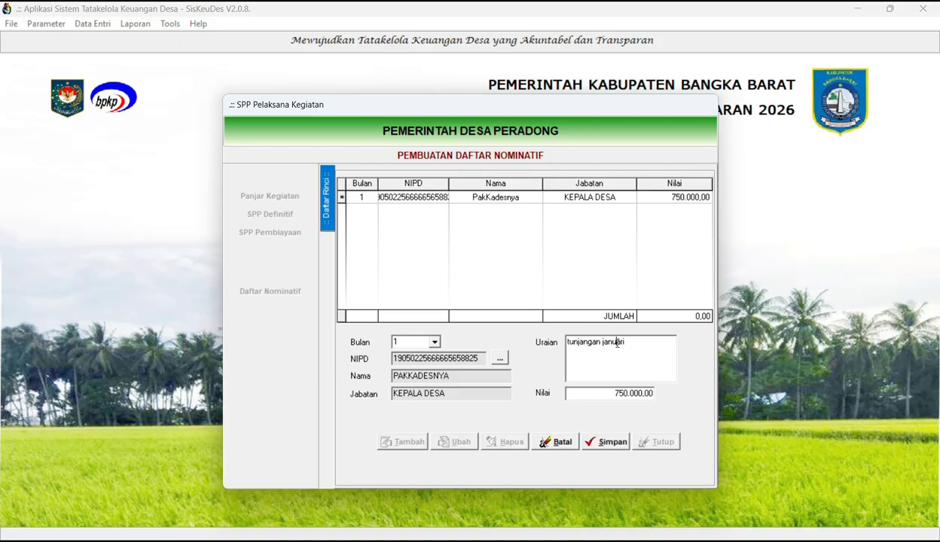
# Set the village head's allowance Nilai back to 700.000,00, save the detail entry and select its row
pyautogui.click(621, 393)
pyautogui.press('Left')
pyautogui.press('BackSpace')
pyautogui.write('0')
pyautogui.click(607, 441)
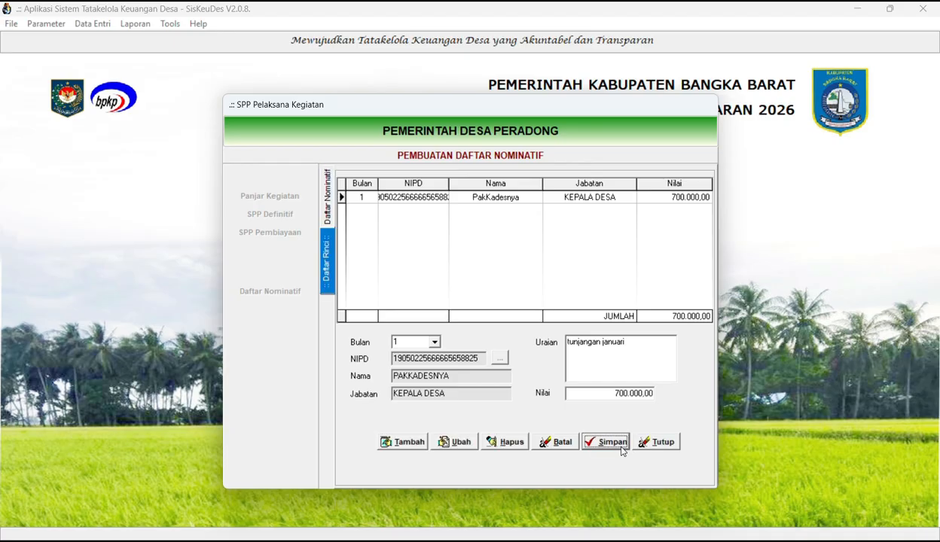
pyautogui.click(556, 198)
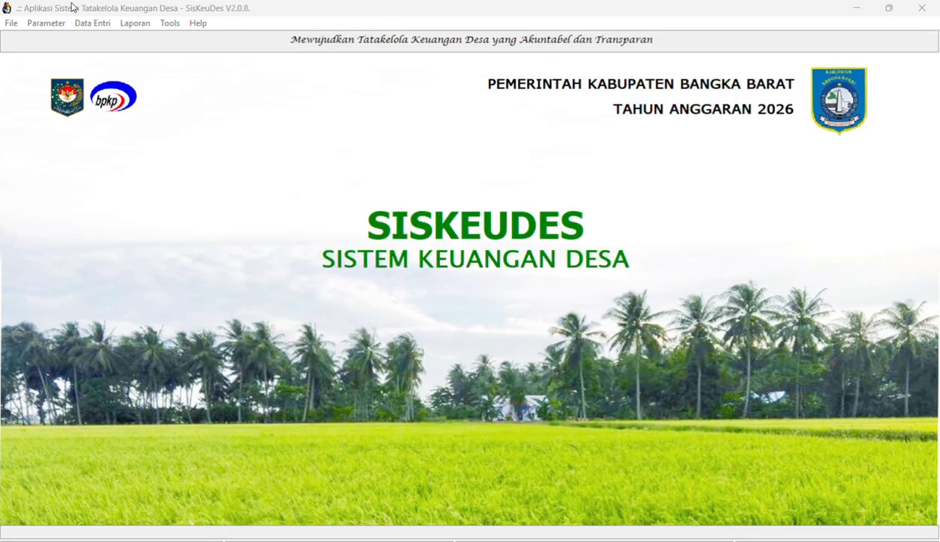
# Reopen the SPP Kegiatan form from the Penatausahaan data entry functions
pyautogui.click(86, 23)
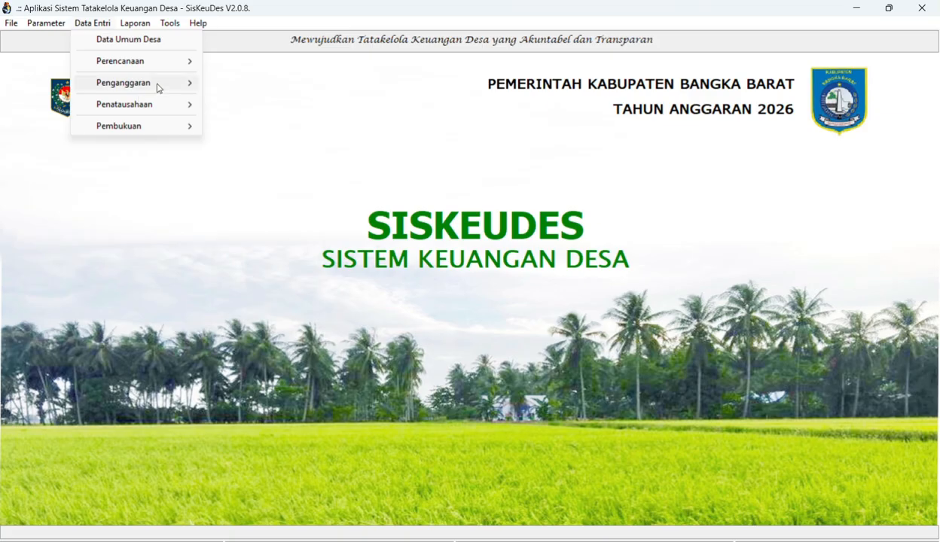
pyautogui.moveTo(161, 103)
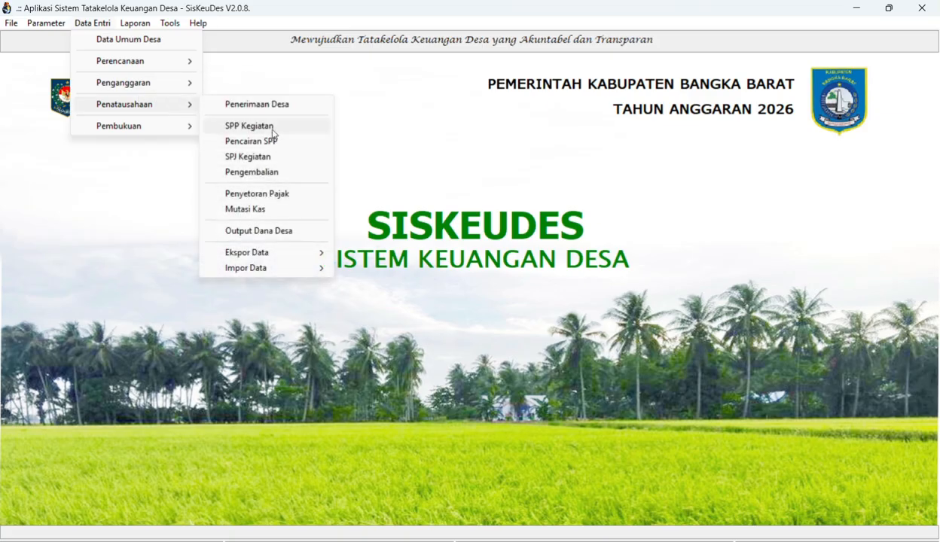
pyautogui.click(269, 126)
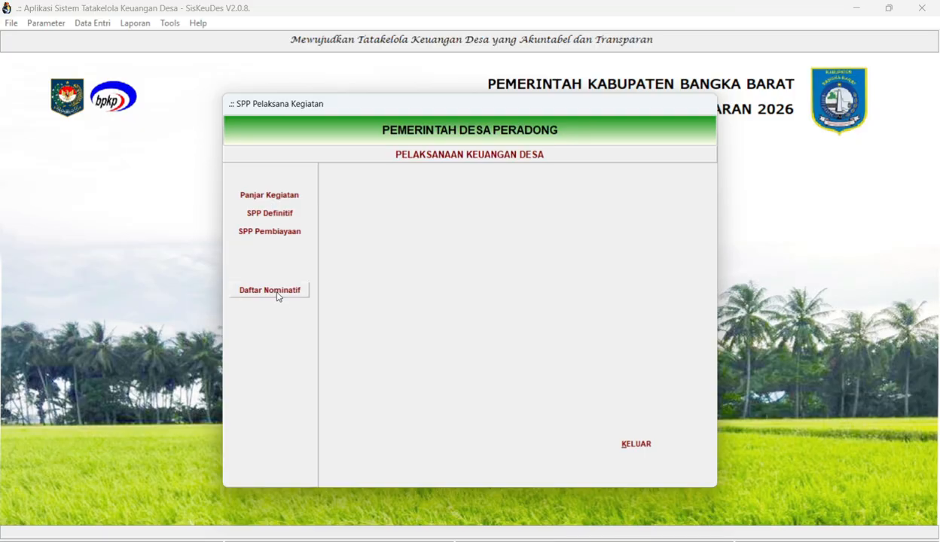
# Check the village head's January allowance entry in the Daftar Nominatif and close the list
pyautogui.click(277, 296)
pyautogui.click(474, 194)
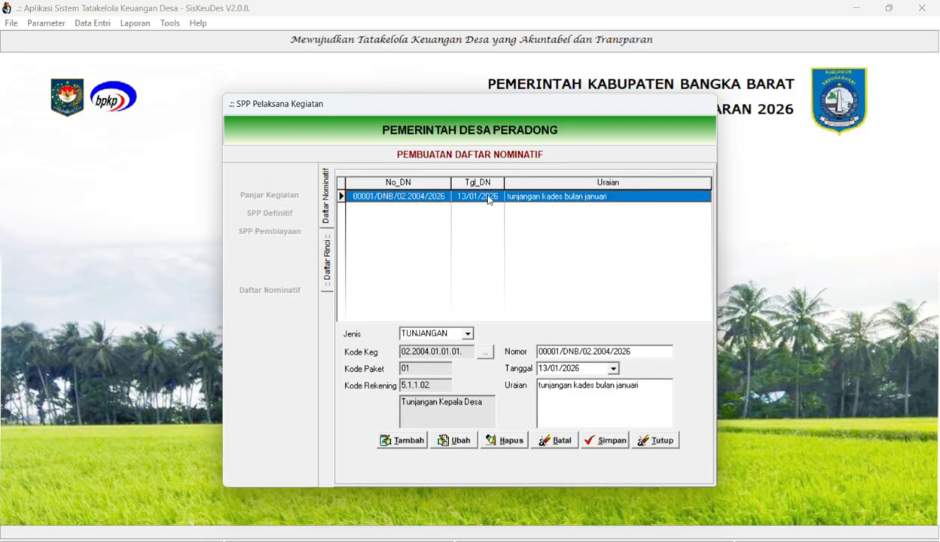
pyautogui.click(657, 440)
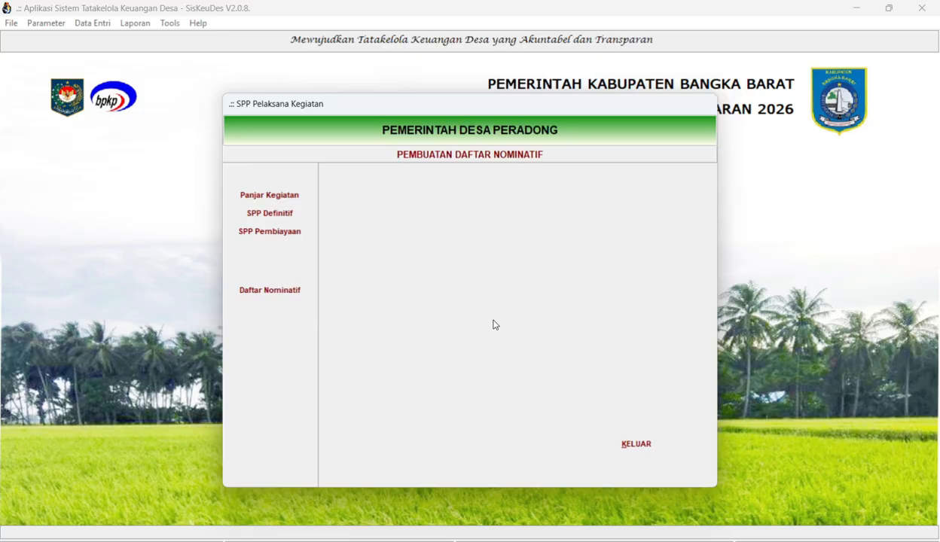
# Add a new SPP Definitif record and set its Tgl SPP to 14/01/2026
pyautogui.click(297, 216)
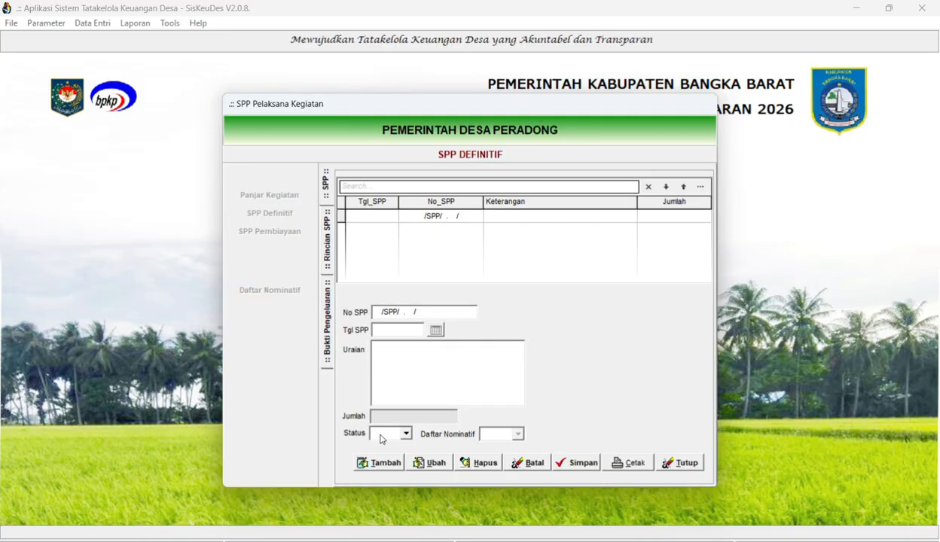
pyautogui.click(369, 464)
pyautogui.click(436, 331)
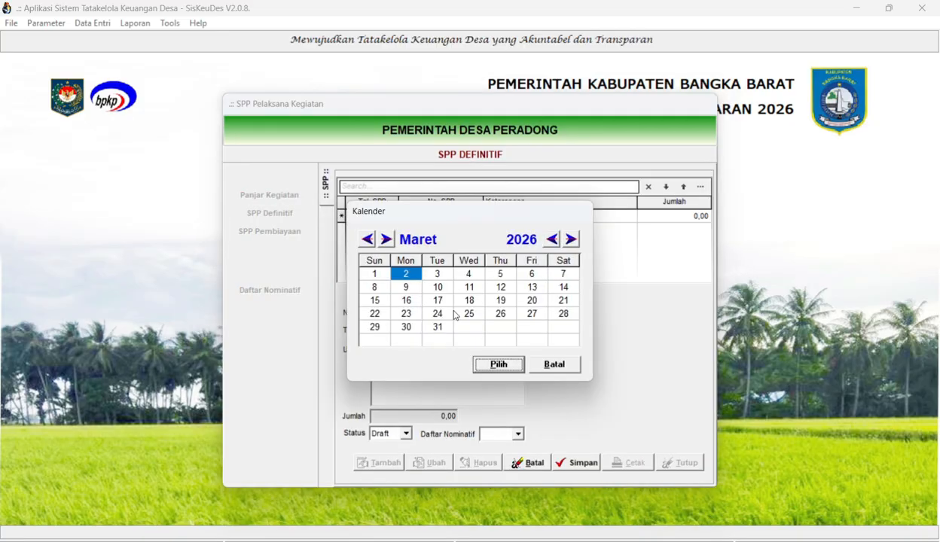
pyautogui.click(367, 239)
pyautogui.click(367, 239)
pyautogui.click(367, 239)
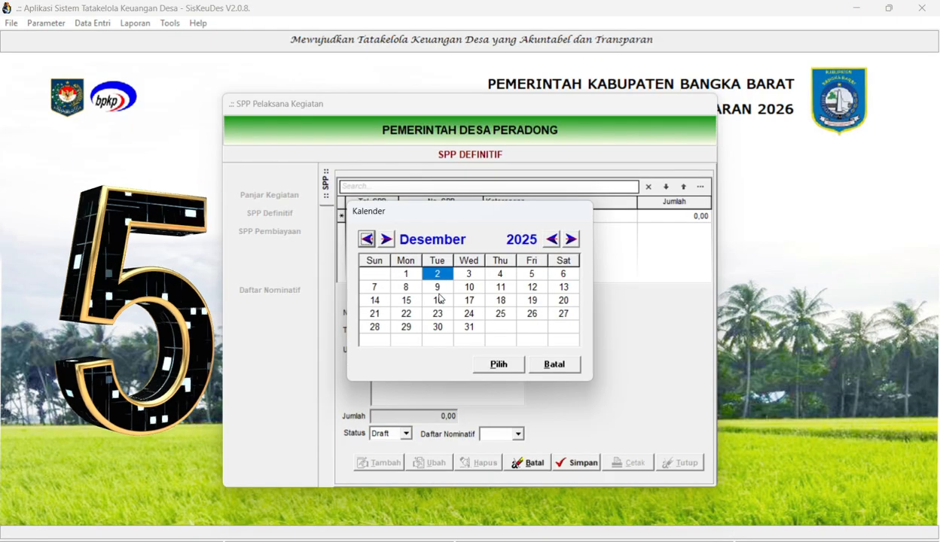
pyautogui.click(385, 239)
pyautogui.click(469, 303)
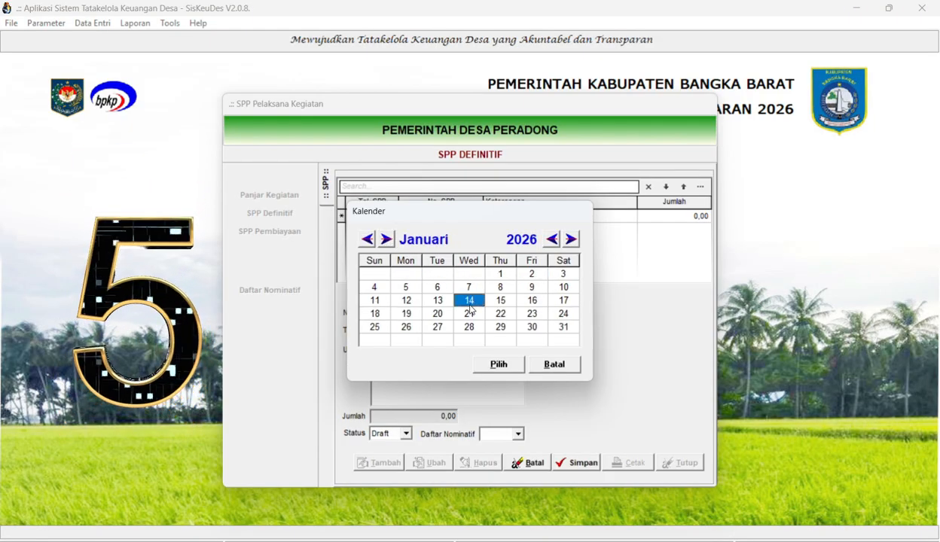
pyautogui.click(499, 365)
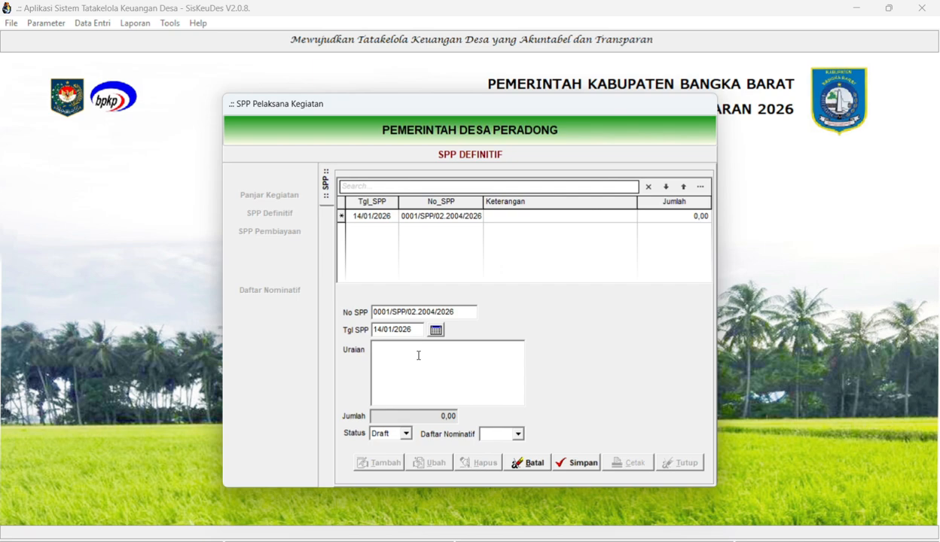
# Enter "tunjangan januari" as the SPP's Uraian, set Daftar Nominatif to YA and save the record
pyautogui.write('tunjangan januari')
pyautogui.click(511, 434)
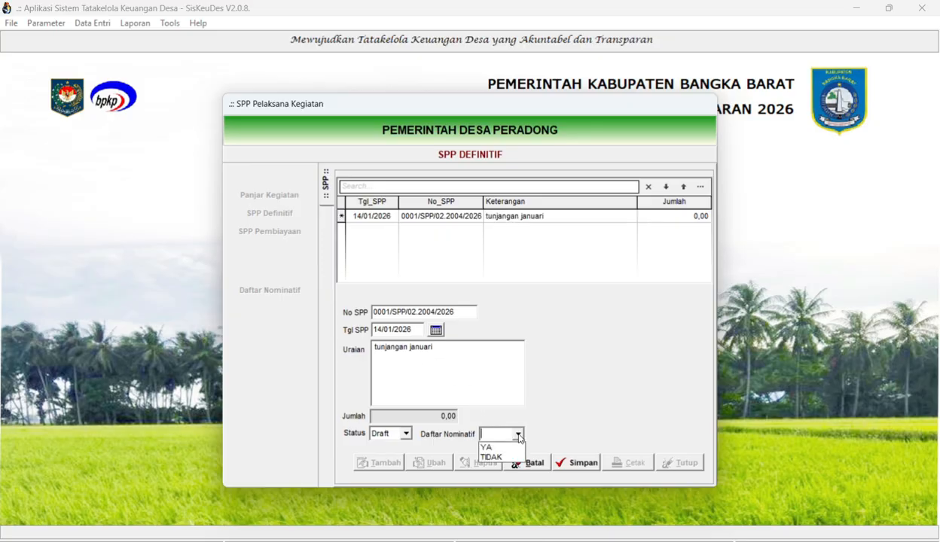
pyautogui.click(485, 444)
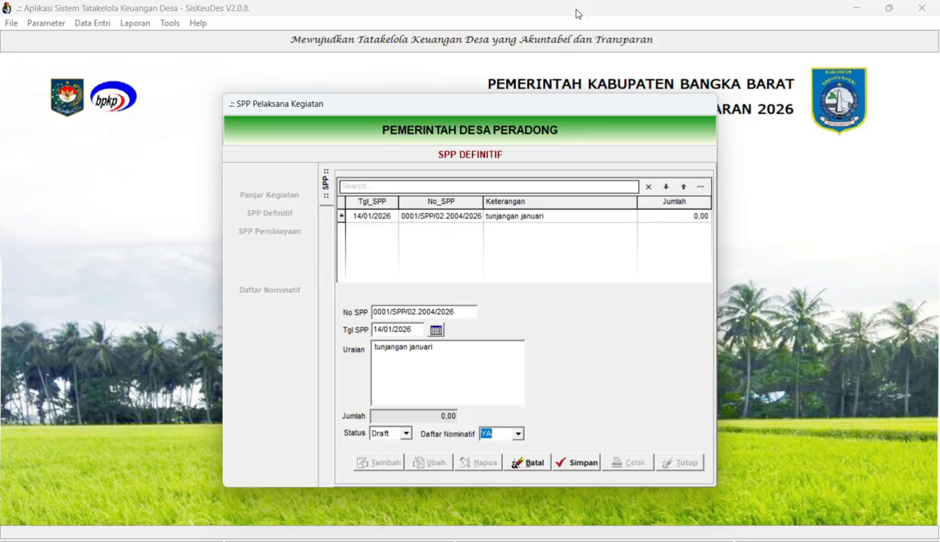
pyautogui.click(581, 463)
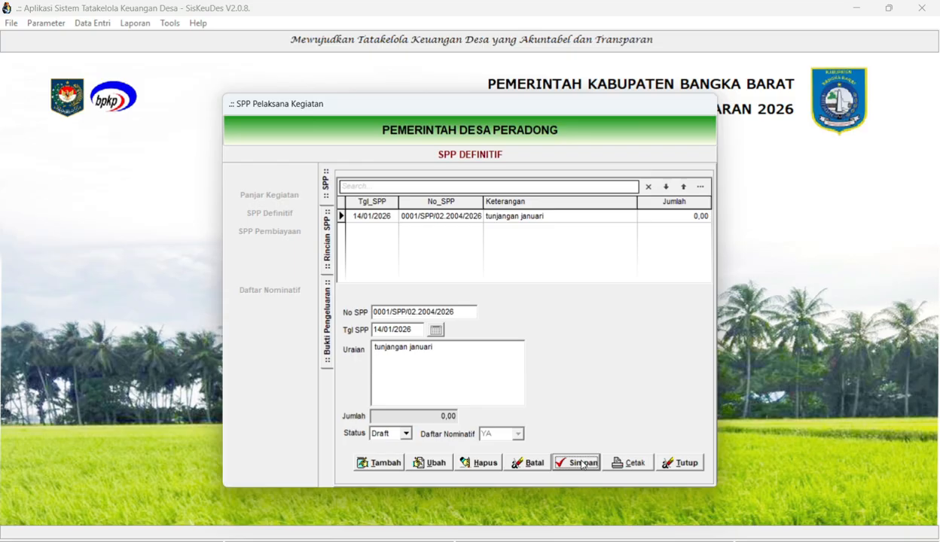
# Add a Rincian SPP entry from the nominative list "tunjangan kades bulan januari" and save it
pyautogui.doubleClick(571, 217)
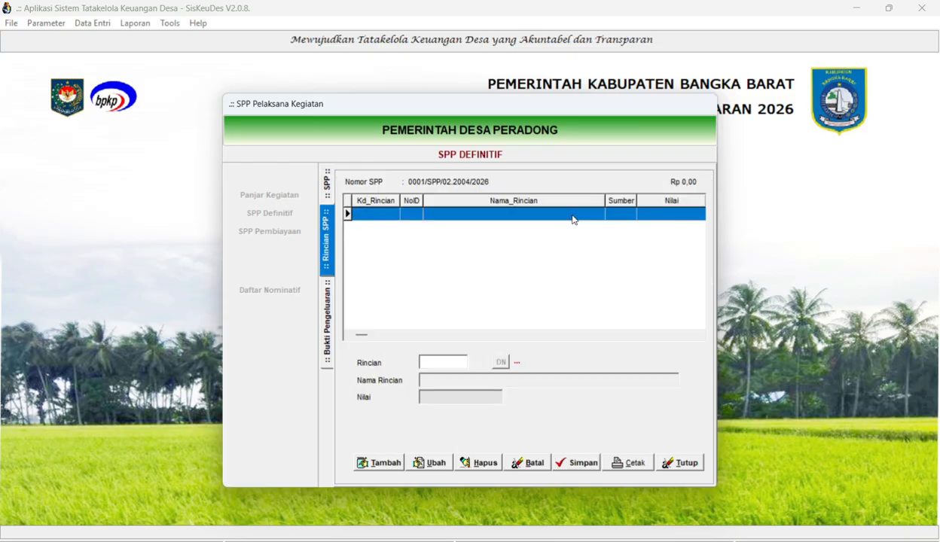
pyautogui.click(385, 461)
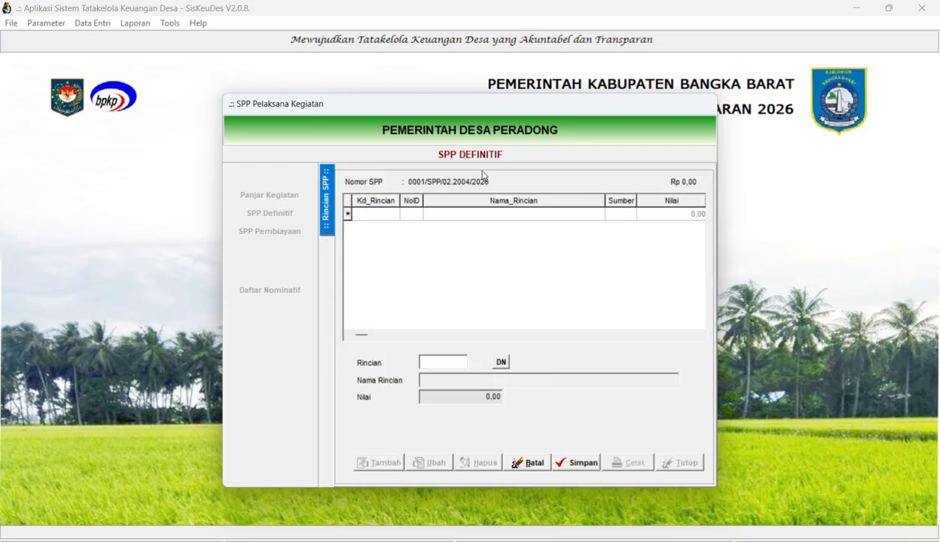
pyautogui.click(500, 363)
pyautogui.click(467, 229)
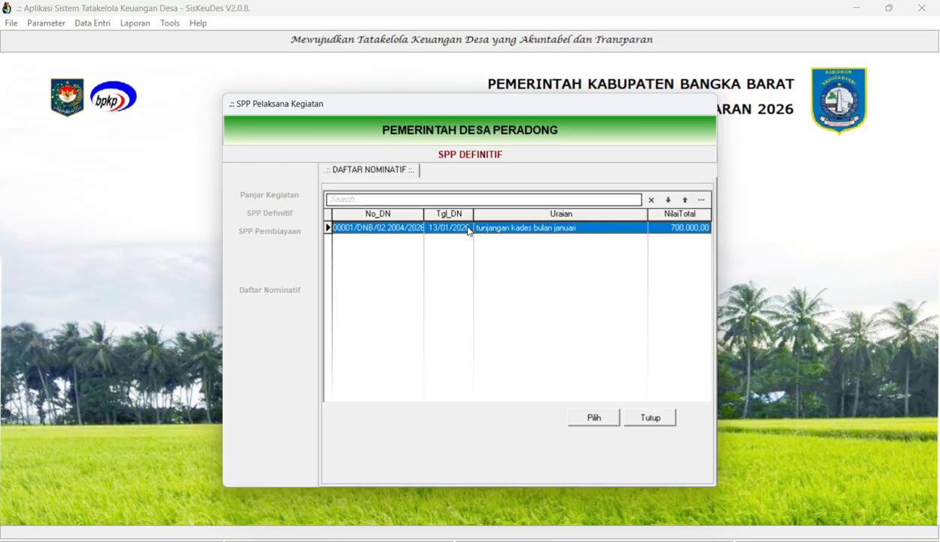
pyautogui.doubleClick(560, 228)
pyautogui.click(566, 464)
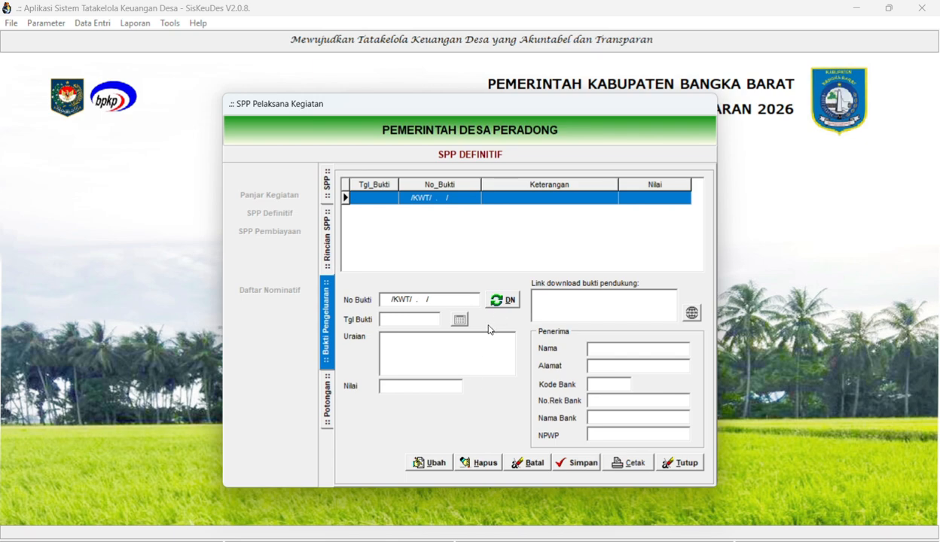
# Generate the Bukti Pengeluaran for the January allowance SPP from the nominative list and save it
pyautogui.click(503, 301)
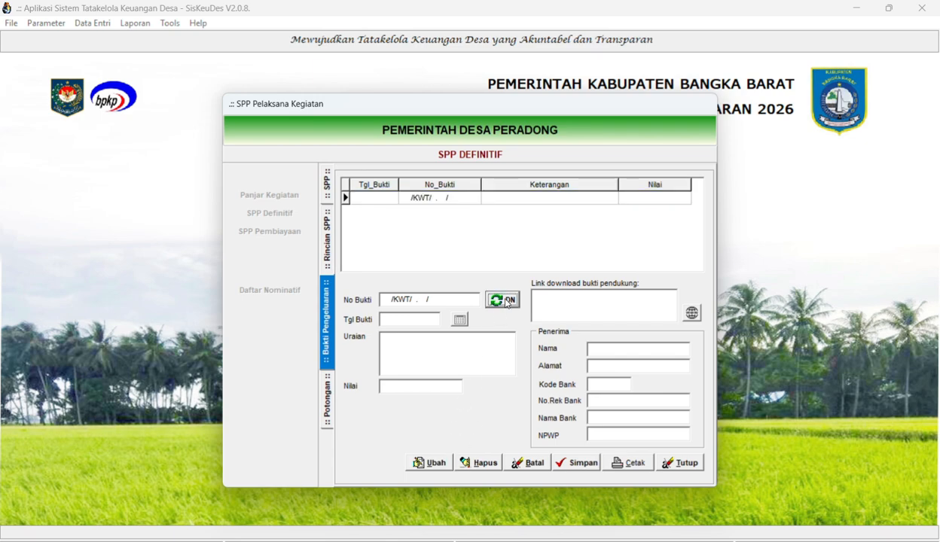
pyautogui.click(470, 317)
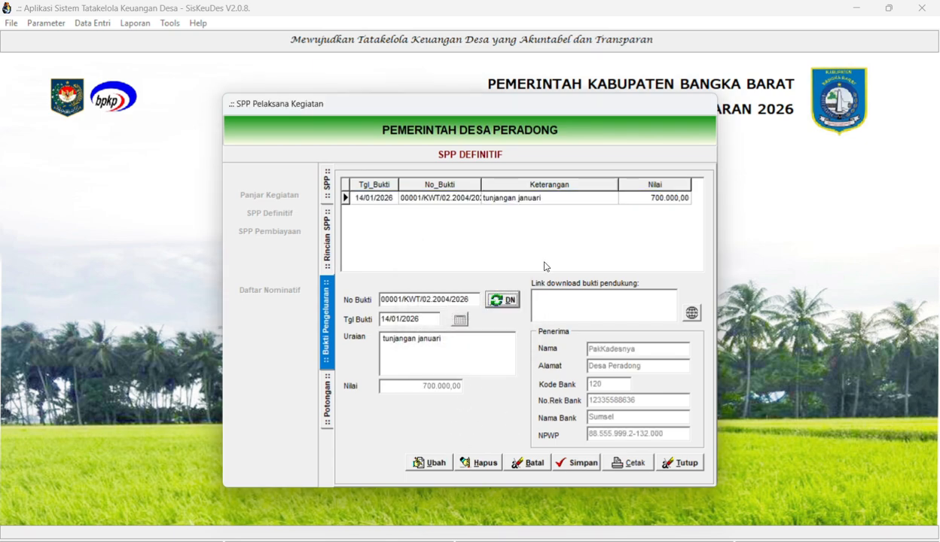
pyautogui.click(540, 197)
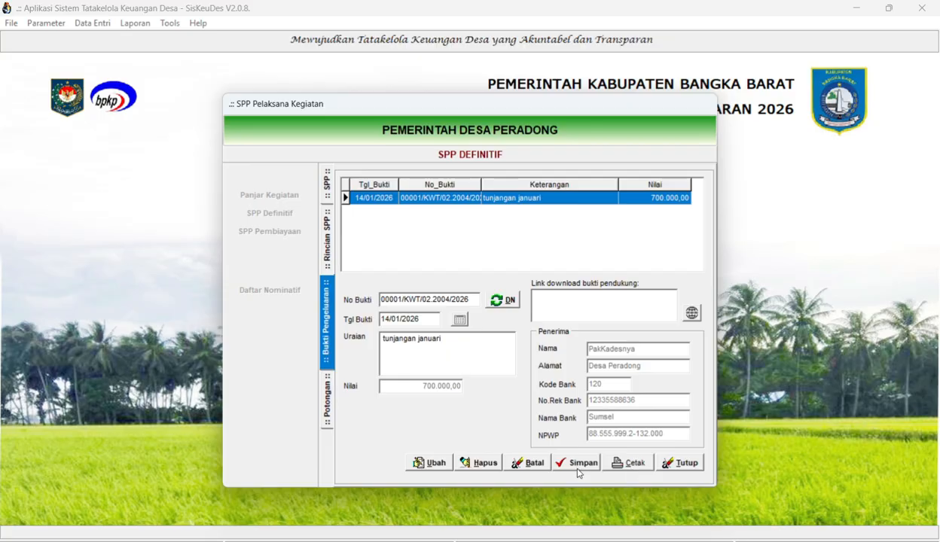
pyautogui.click(556, 461)
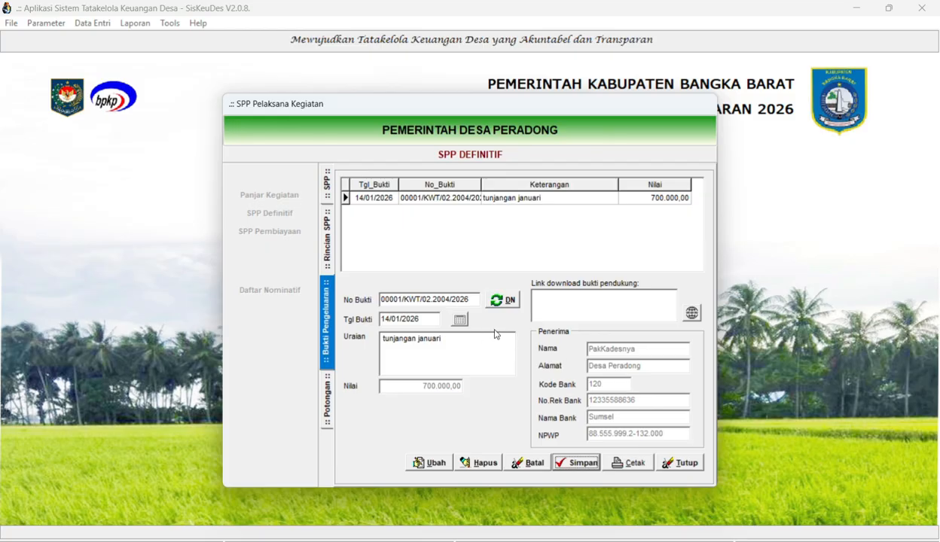
# Change the "tunjangan januari" SPP's Status to Final, save it and close the SPP Definitif form
pyautogui.click(326, 178)
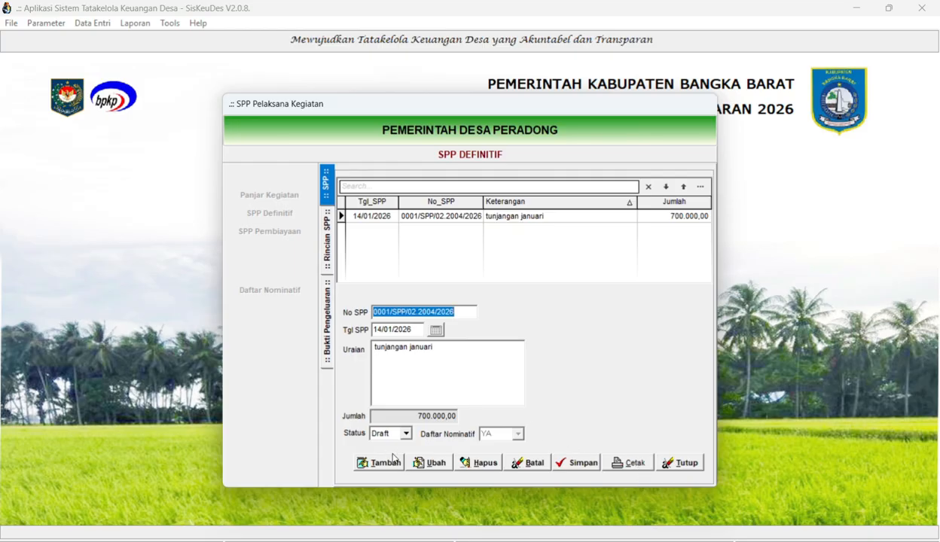
pyautogui.click(432, 465)
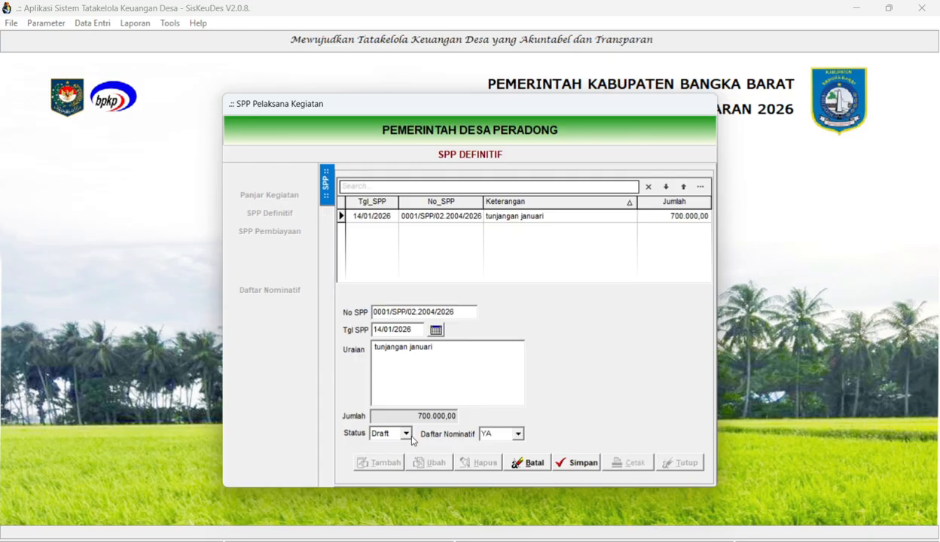
pyautogui.click(406, 435)
pyautogui.click(379, 456)
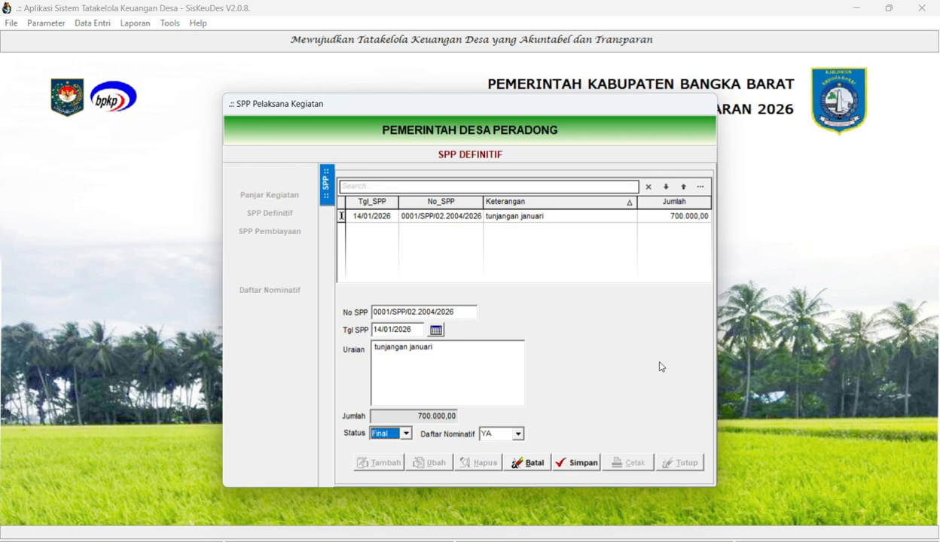
pyautogui.click(561, 464)
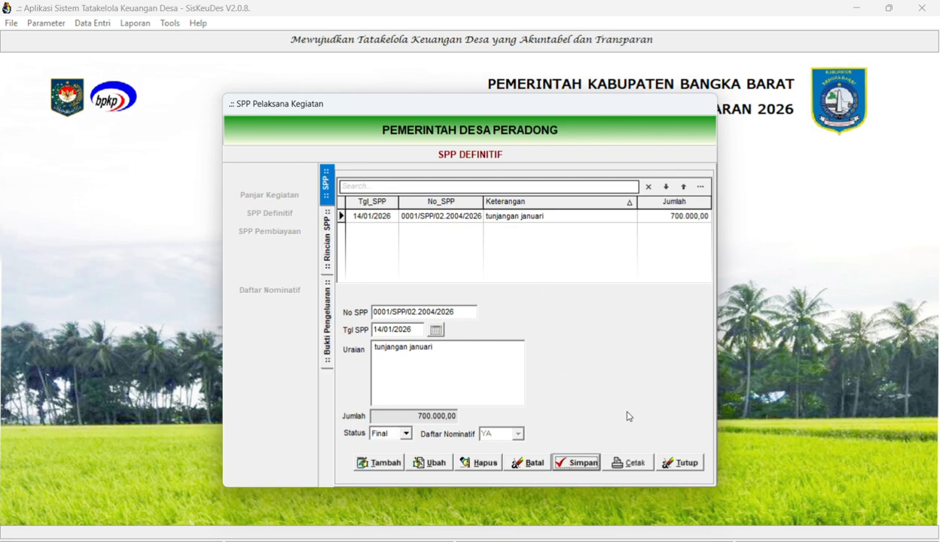
pyautogui.click(694, 463)
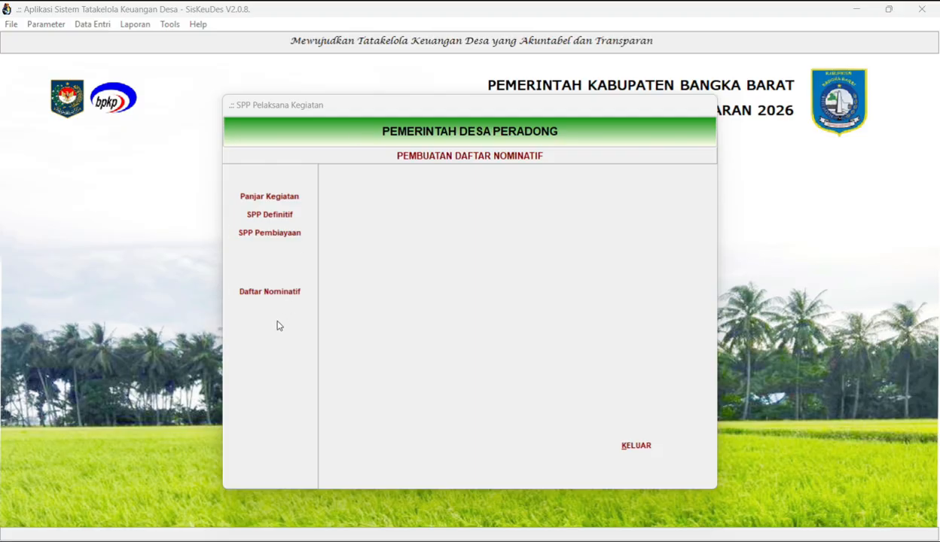
# Add a second record in the Daftar Nominatif with Jenis SILTAP
pyautogui.click(280, 293)
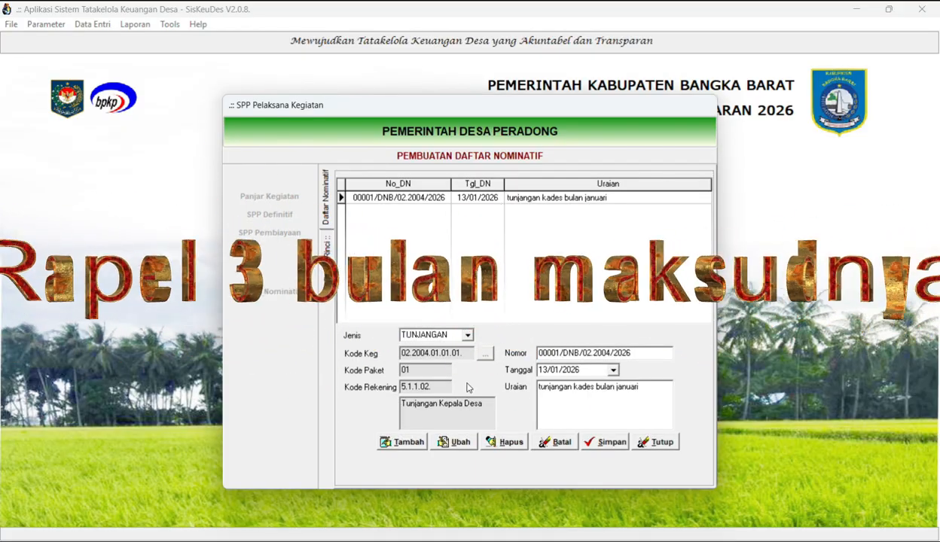
pyautogui.click(410, 445)
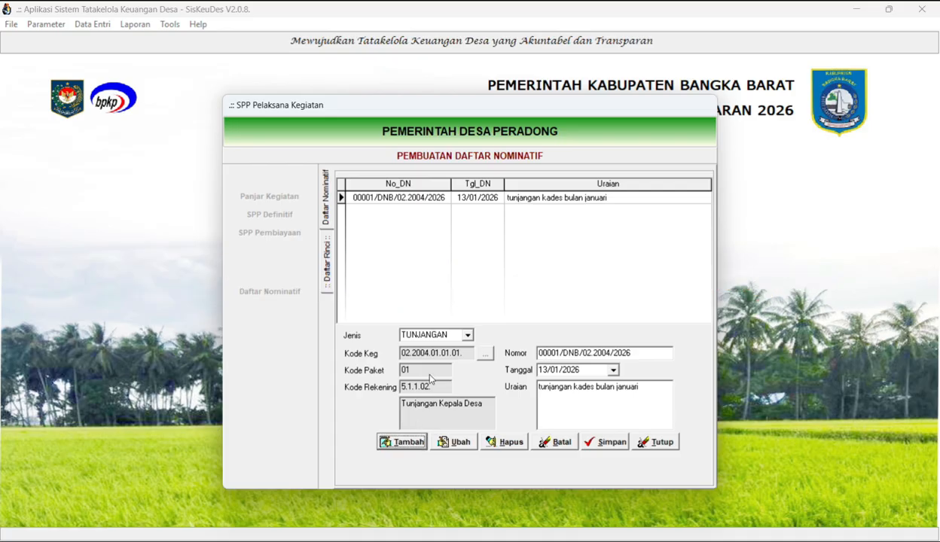
pyautogui.click(410, 443)
pyautogui.click(467, 336)
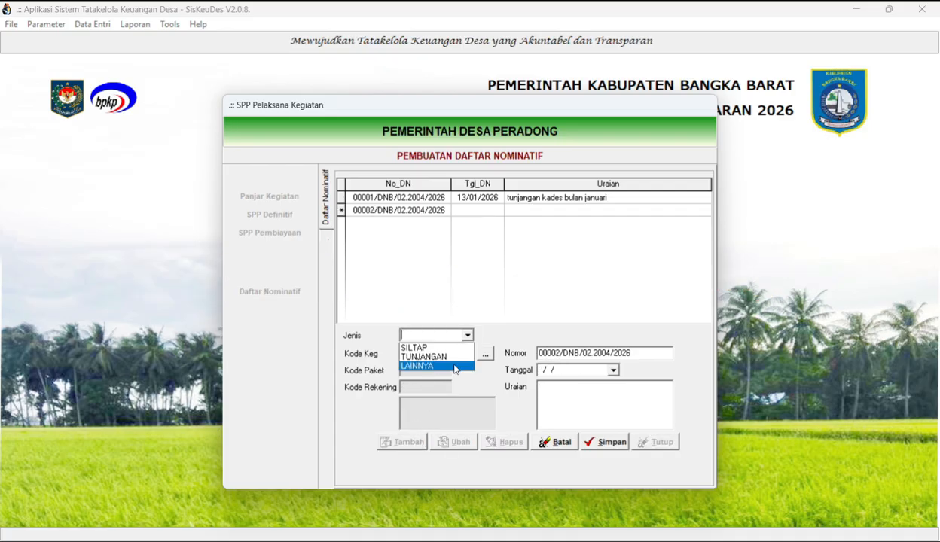
pyautogui.click(454, 350)
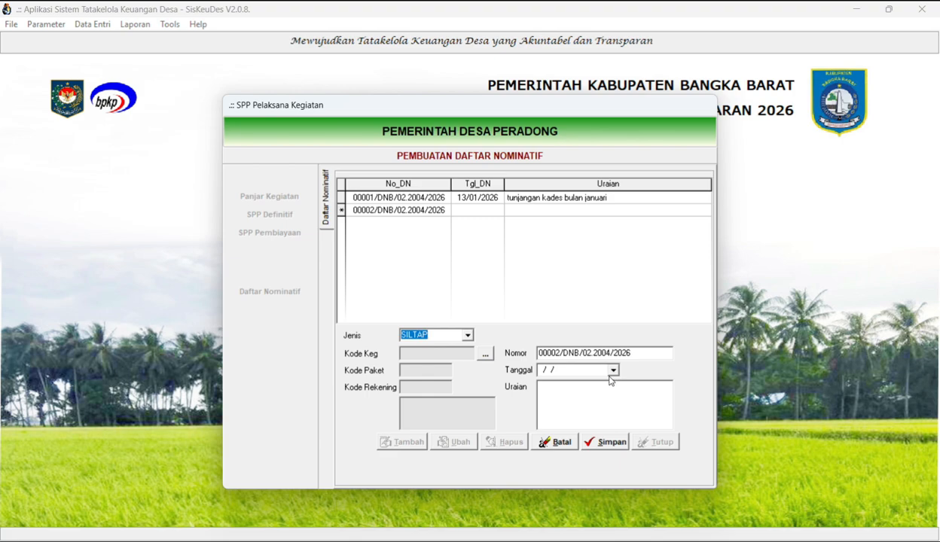
# Set the new nominative list's Tanggal to 02/03/2026 and its Uraian to "siltap perangkat januari maret"
pyautogui.click(613, 370)
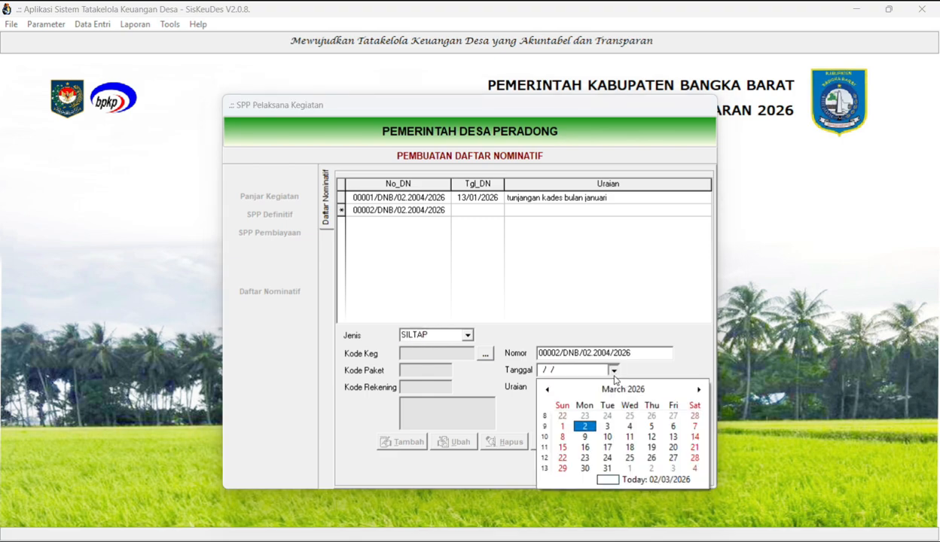
pyautogui.click(581, 425)
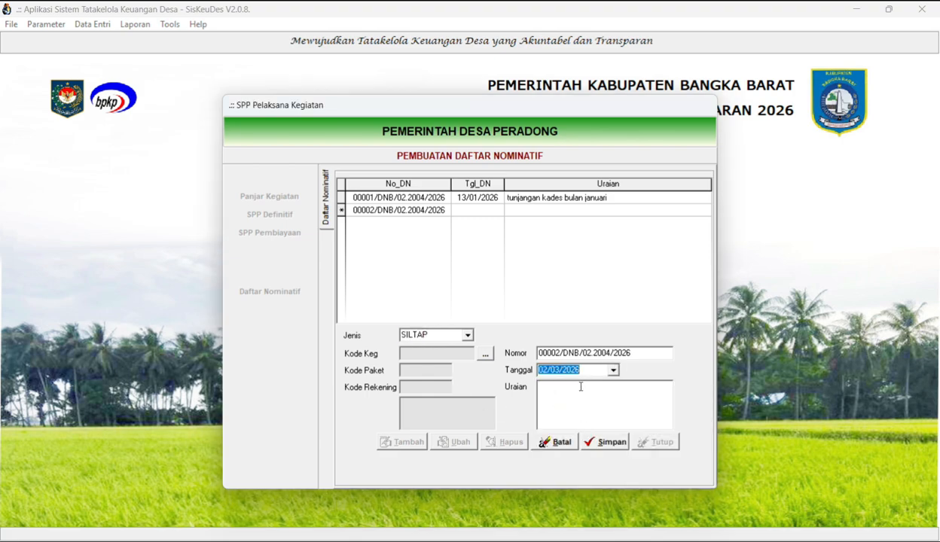
pyautogui.click(578, 388)
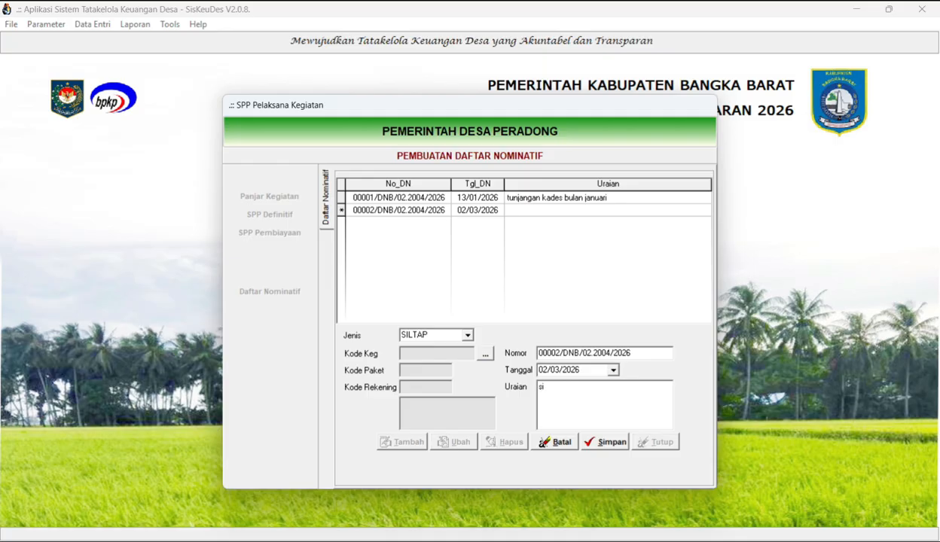
pyautogui.write('siltap perangkat januari maret')
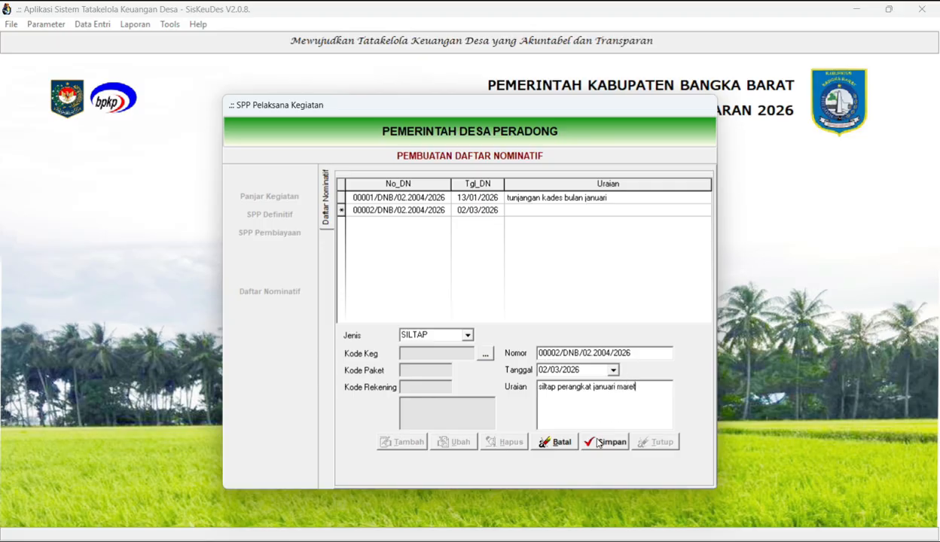
# Assign activity 02.2004.01.01.02., package 01 and account 5.1.2.01. Penghasilan Tetap Perangkat Desa to the new SILTAP nominative list
pyautogui.click(485, 354)
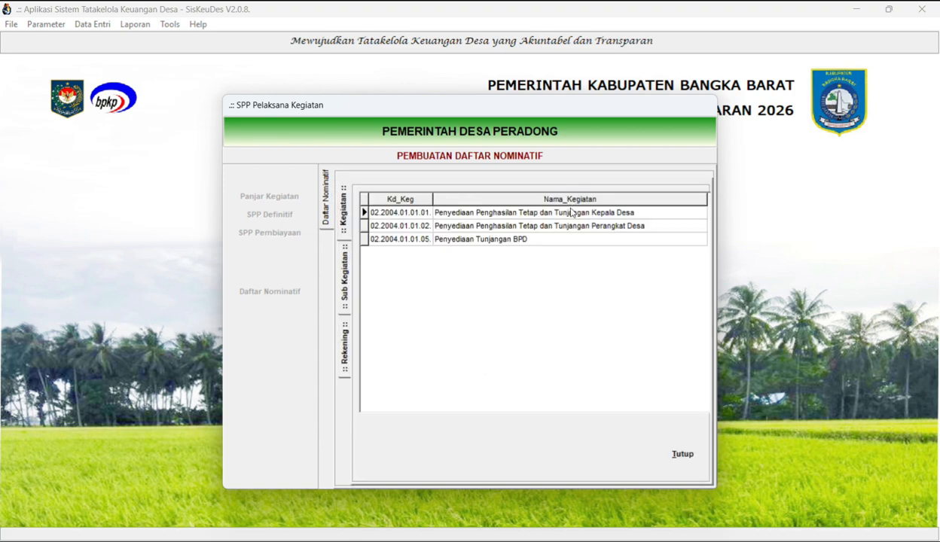
pyautogui.doubleClick(574, 229)
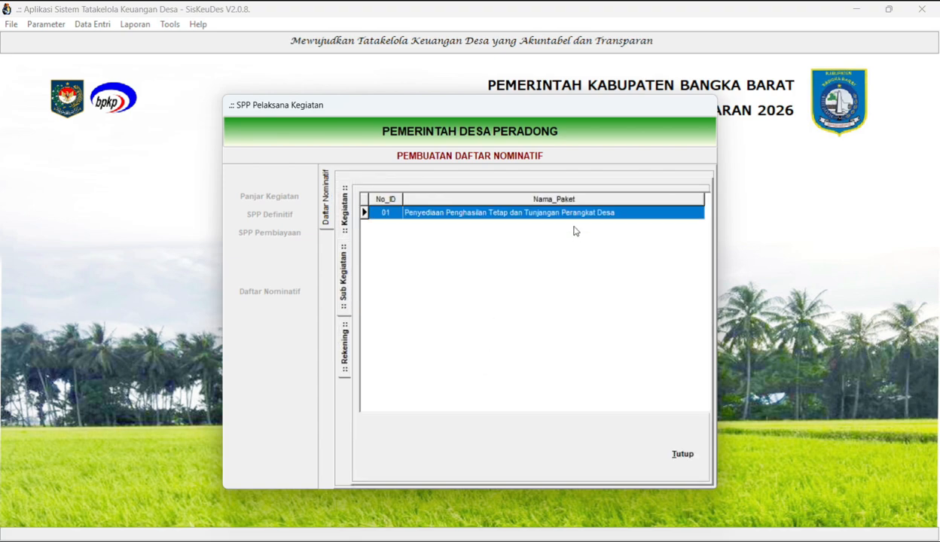
pyautogui.doubleClick(573, 215)
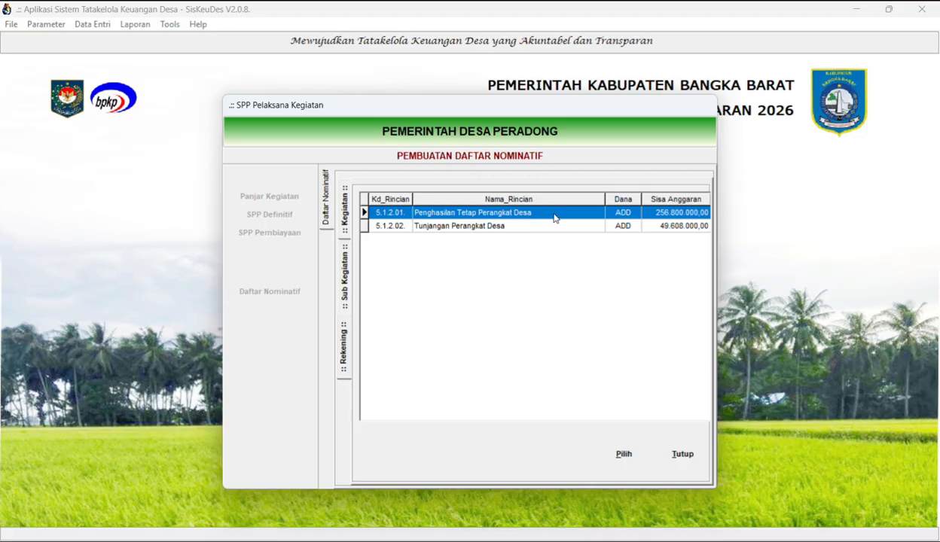
pyautogui.doubleClick(553, 215)
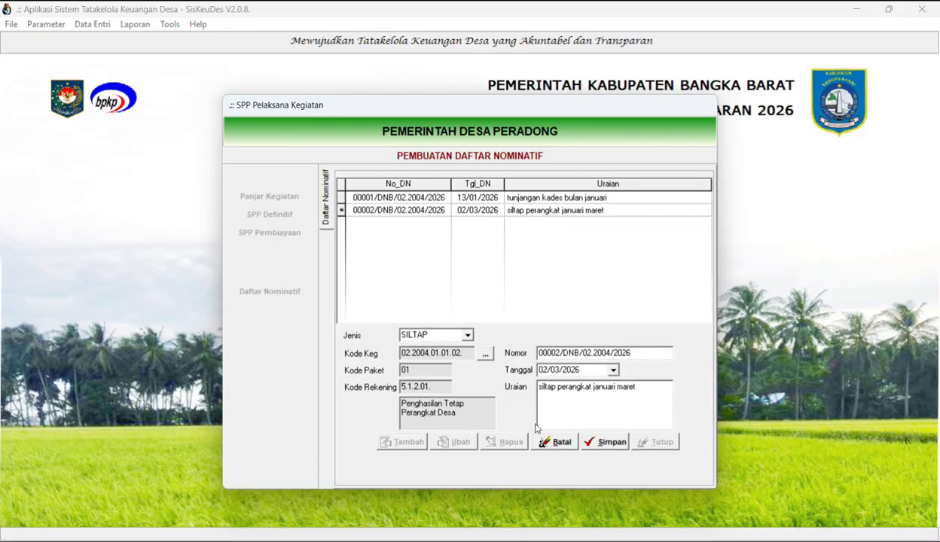
# Save the SILTAP nominative list and open the detail list of the "siltap perangkat januari maret" record
pyautogui.click(597, 440)
pyautogui.click(567, 214)
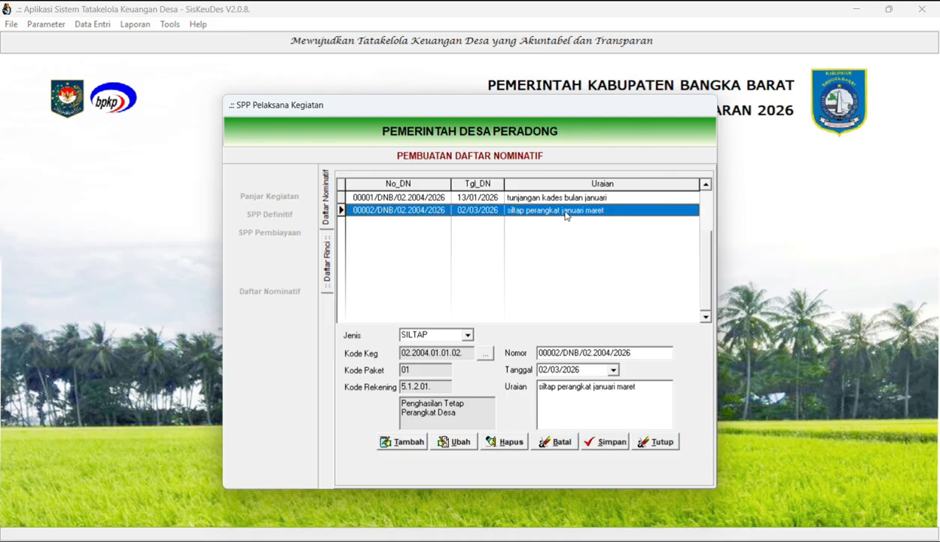
pyautogui.doubleClick(567, 214)
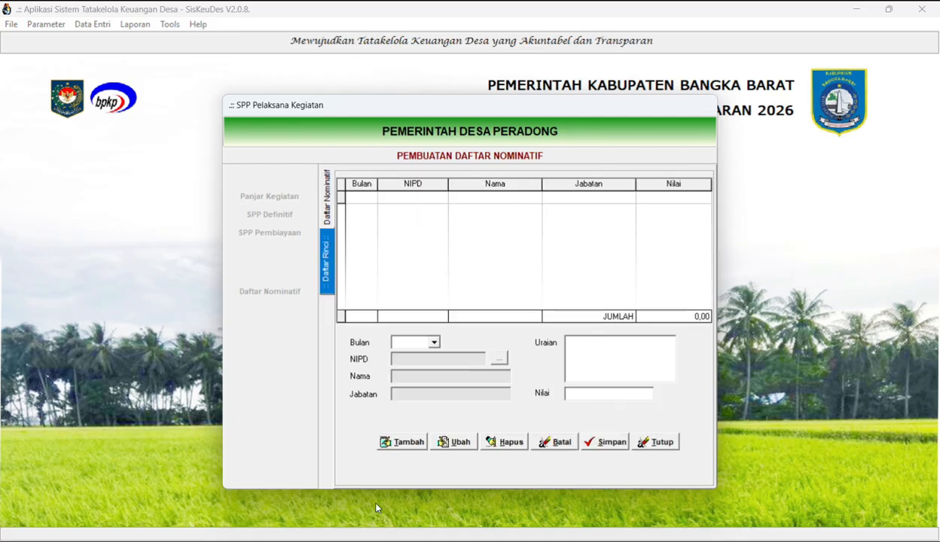
# Add a detail entry with Bulan 3 and the Uraian "siltap bulan januari maret"
pyautogui.click(420, 446)
pyautogui.click(433, 343)
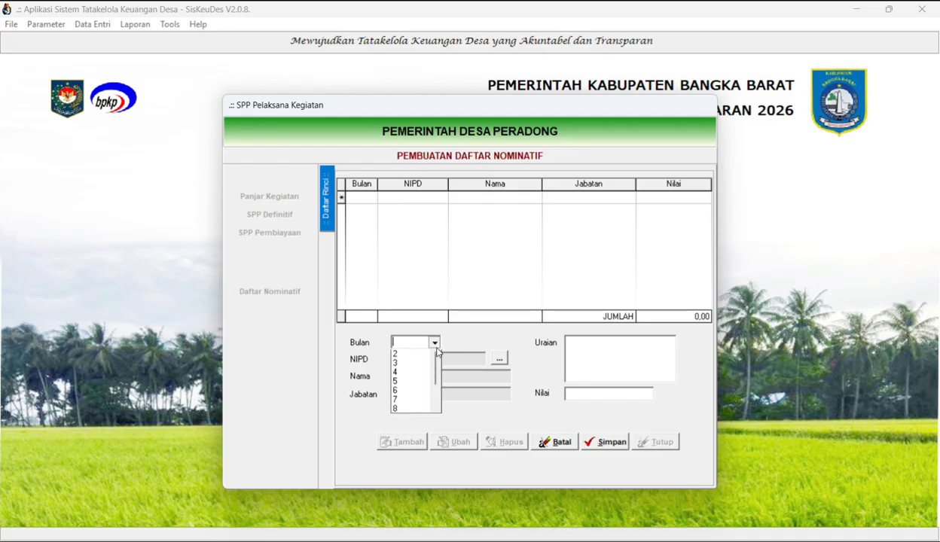
pyautogui.moveTo(436, 377); pyautogui.dragTo(437, 347)
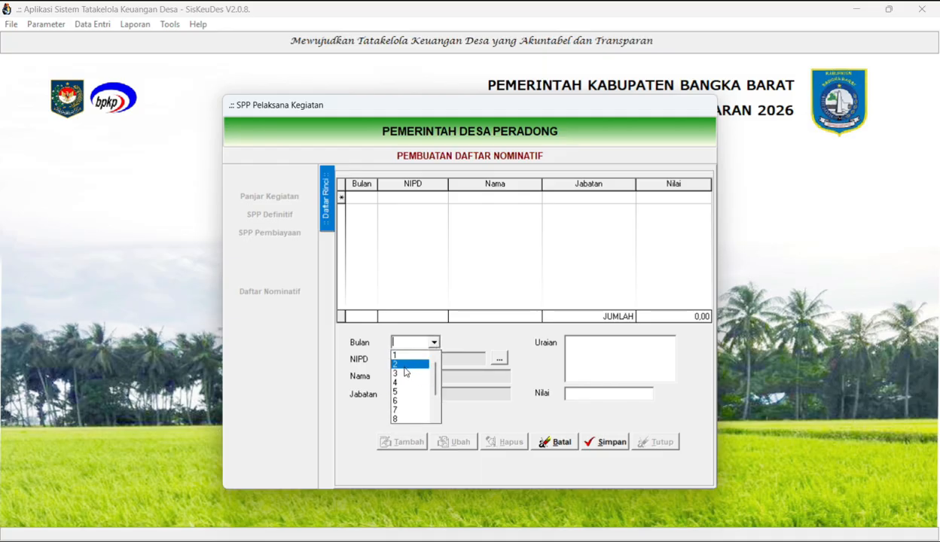
pyautogui.scroll(-1, 404, 368)
pyautogui.scroll(1, 404, 373)
pyautogui.click(410, 374)
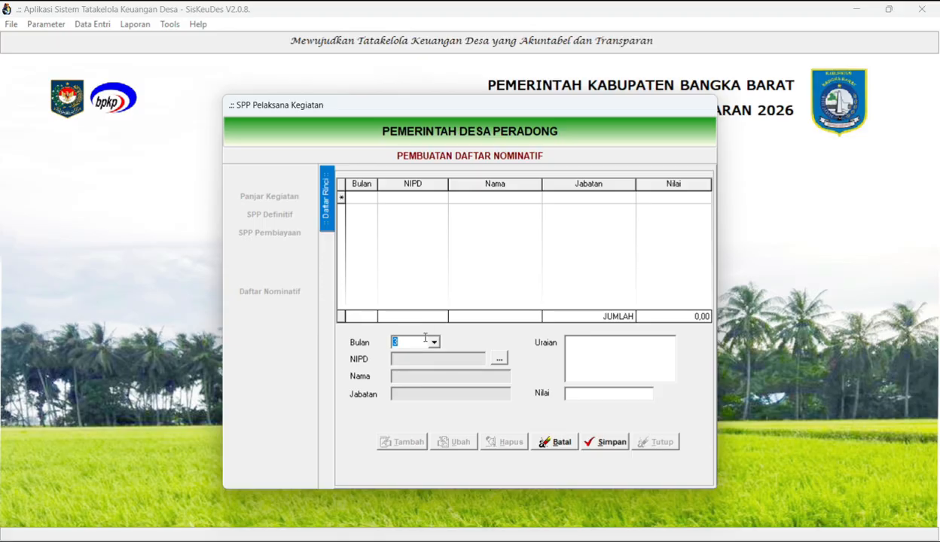
pyautogui.click(580, 356)
pyautogui.write('siltap bulamnjanuari maret')
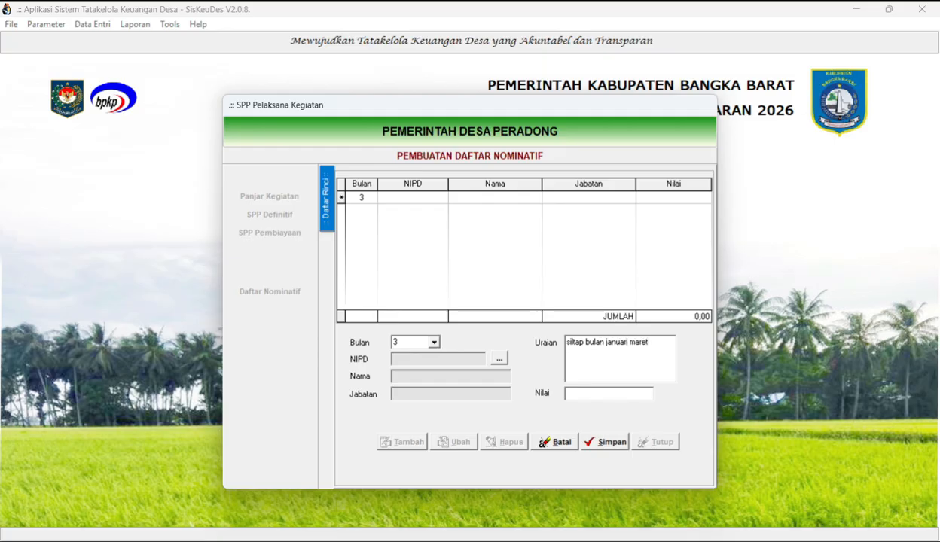
pyautogui.click(435, 343)
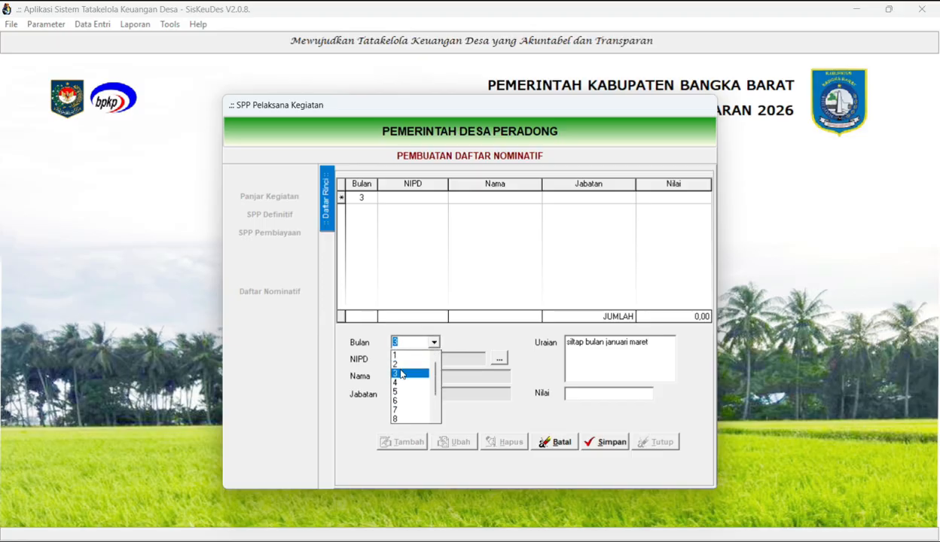
pyautogui.click(435, 343)
pyautogui.click(435, 344)
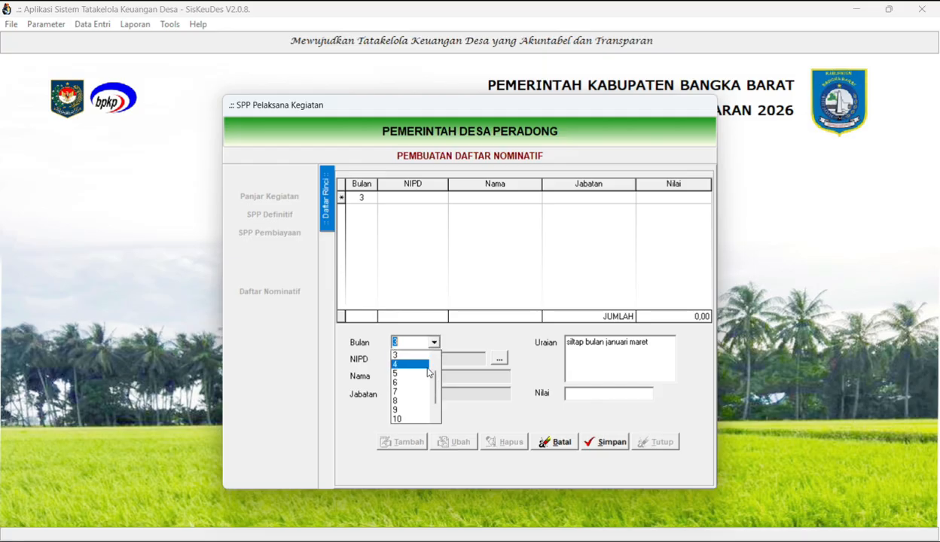
pyautogui.click(435, 343)
pyautogui.click(435, 343)
pyautogui.press('Escape')
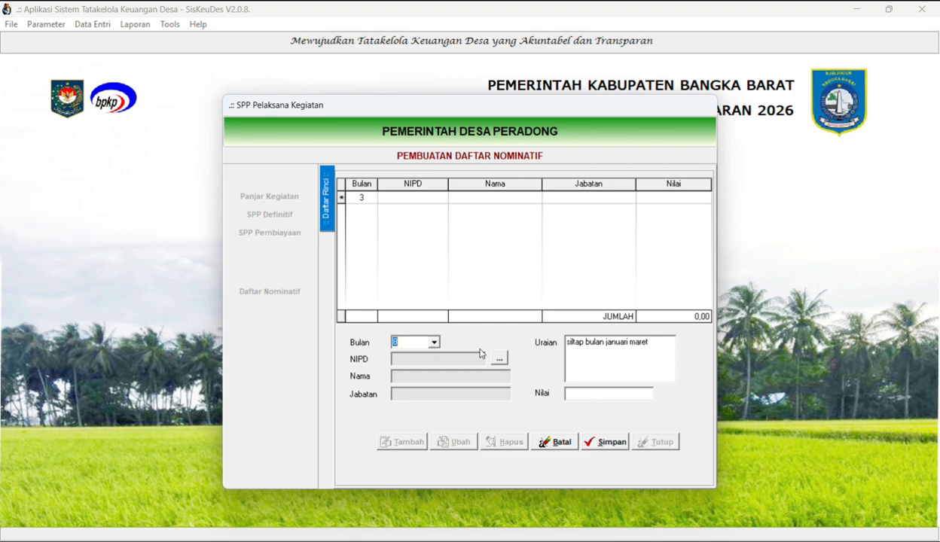
pyautogui.click(434, 342)
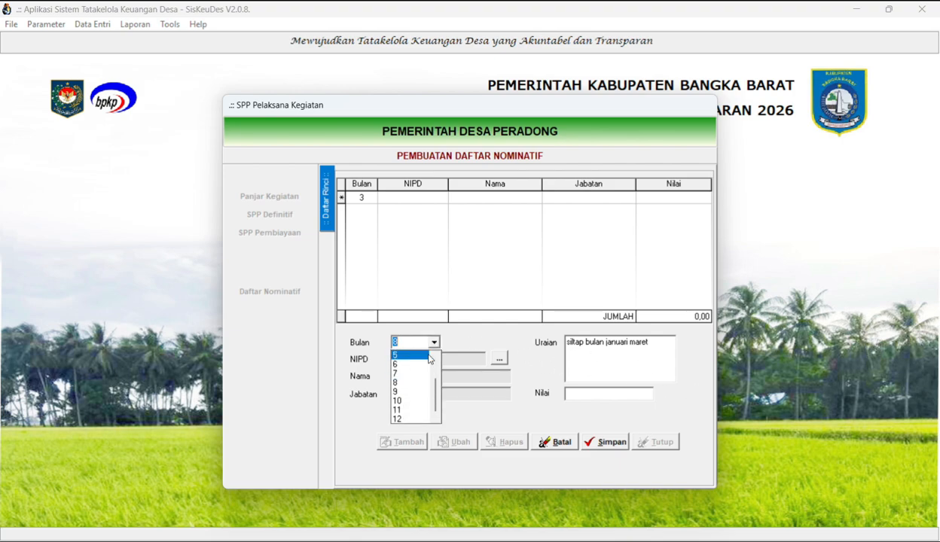
pyautogui.scroll(2, 395, 383)
pyautogui.click(395, 372)
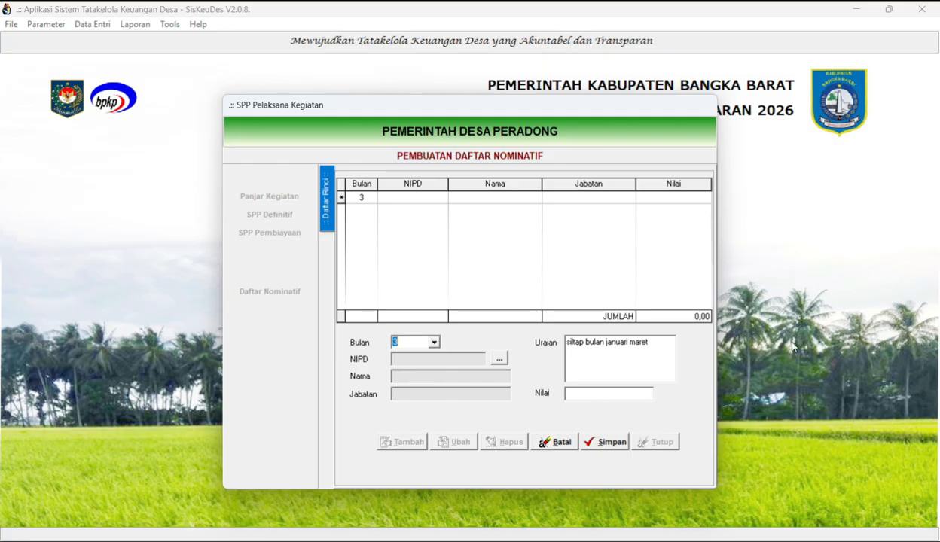
# Assign the Sekretaris Desa to the detail entry, set its Nilai to 9.000.000 and save it
pyautogui.click(615, 392)
pyautogui.click(500, 359)
pyautogui.click(499, 250)
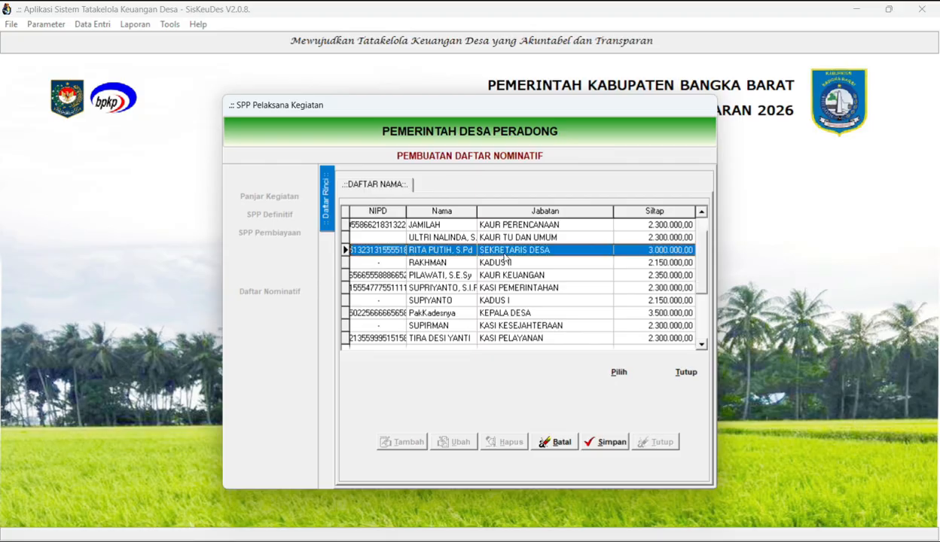
pyautogui.click(624, 372)
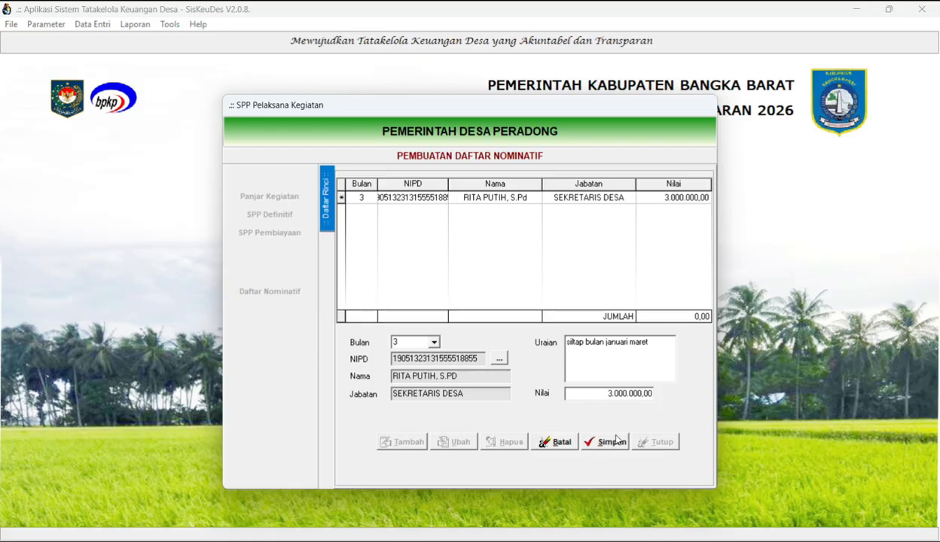
pyautogui.click(608, 393)
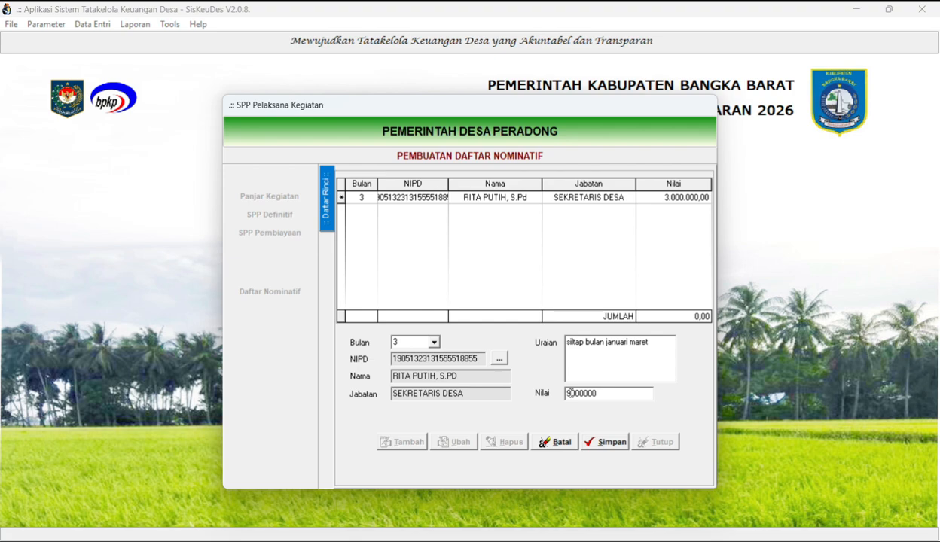
pyautogui.click(604, 443)
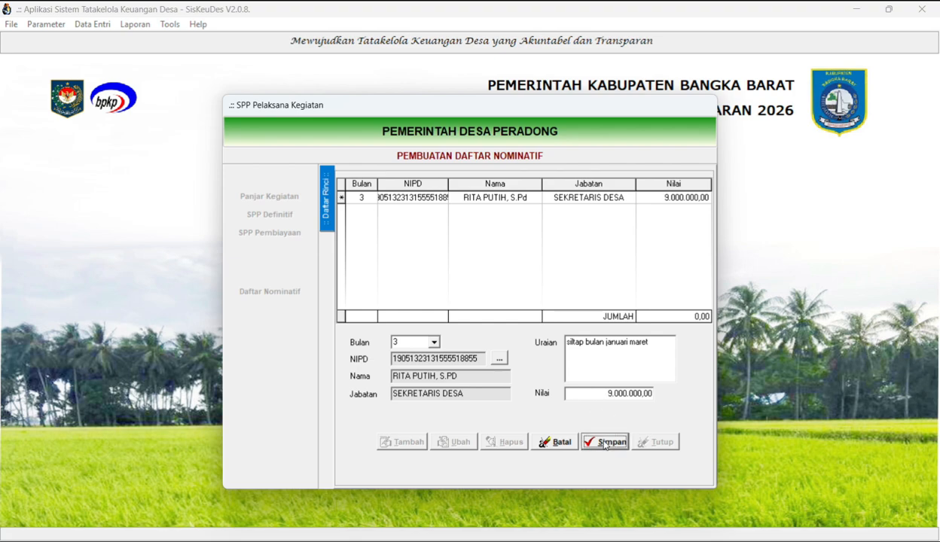
# Add a detail entry for the Kaur Keuangan with Bulan 3 and the Uraian "siltap januari maret"
pyautogui.click(395, 443)
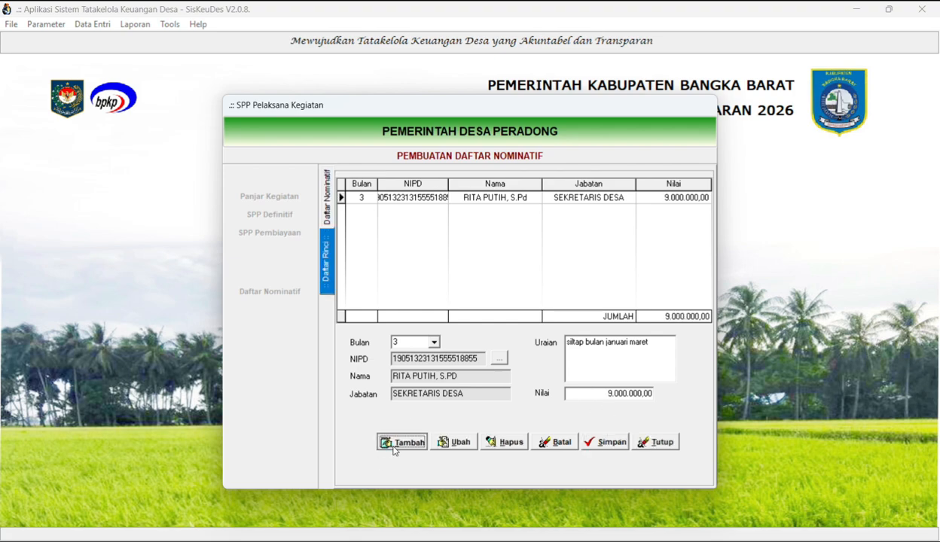
pyautogui.click(433, 343)
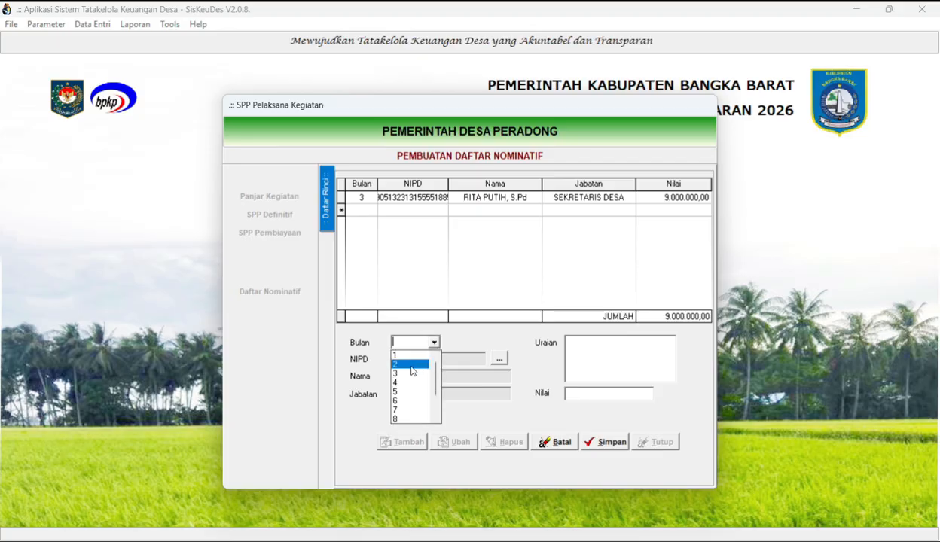
pyautogui.click(405, 373)
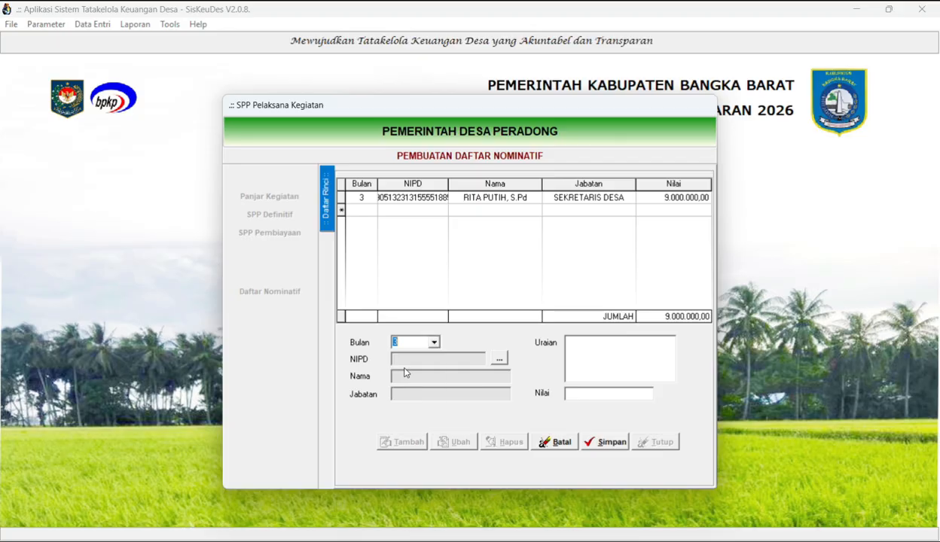
pyautogui.click(594, 356)
pyautogui.write('aret')
pyautogui.click(500, 359)
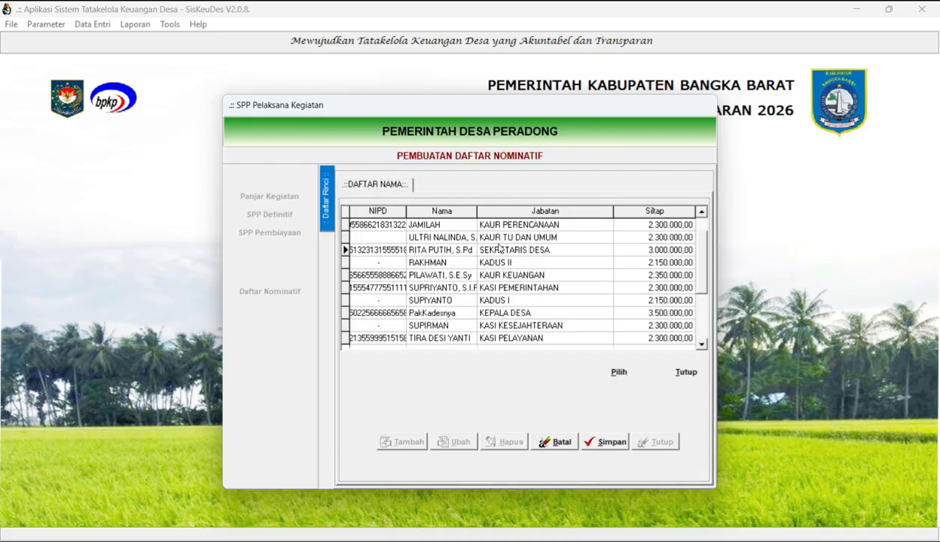
pyautogui.click(516, 275)
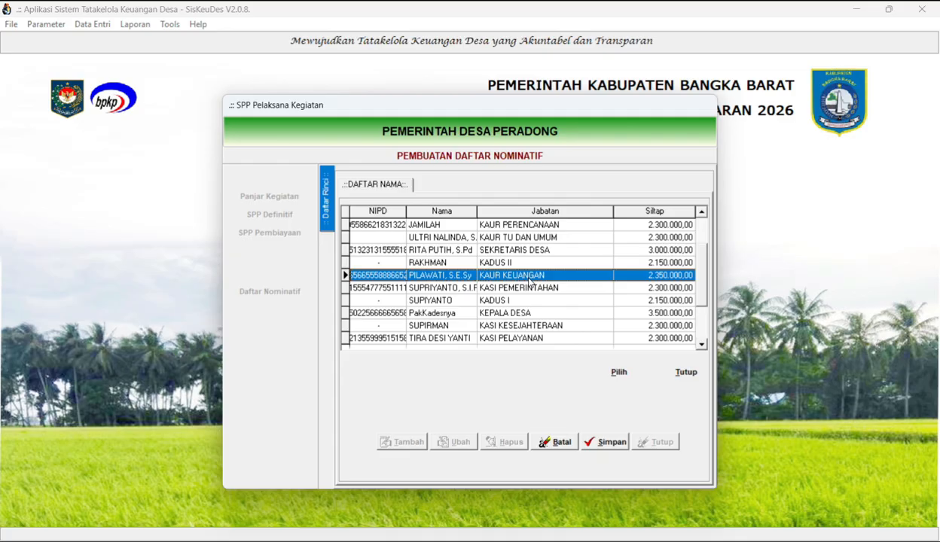
pyautogui.click(615, 372)
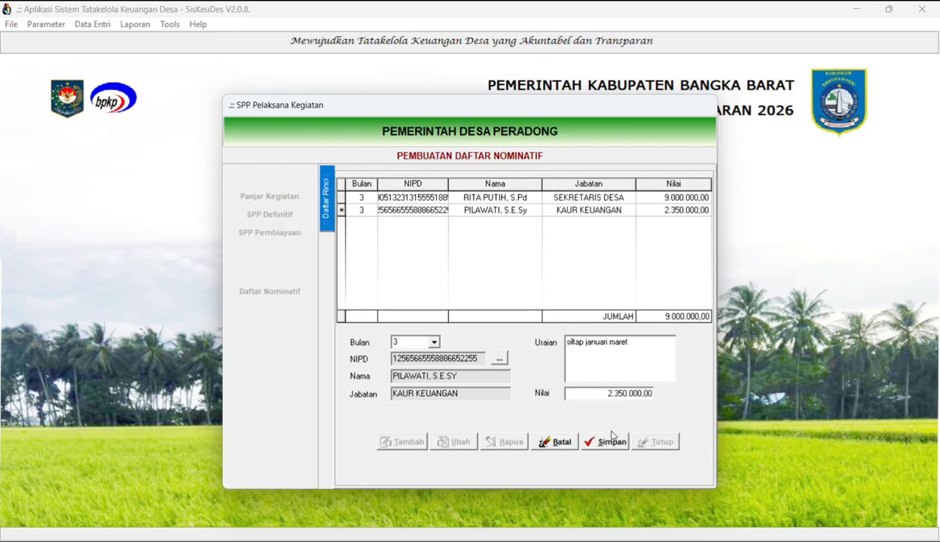
# Set the Kaur Keuangan entry's Nilai to 7.050.000 and save it
pyautogui.click(587, 396)
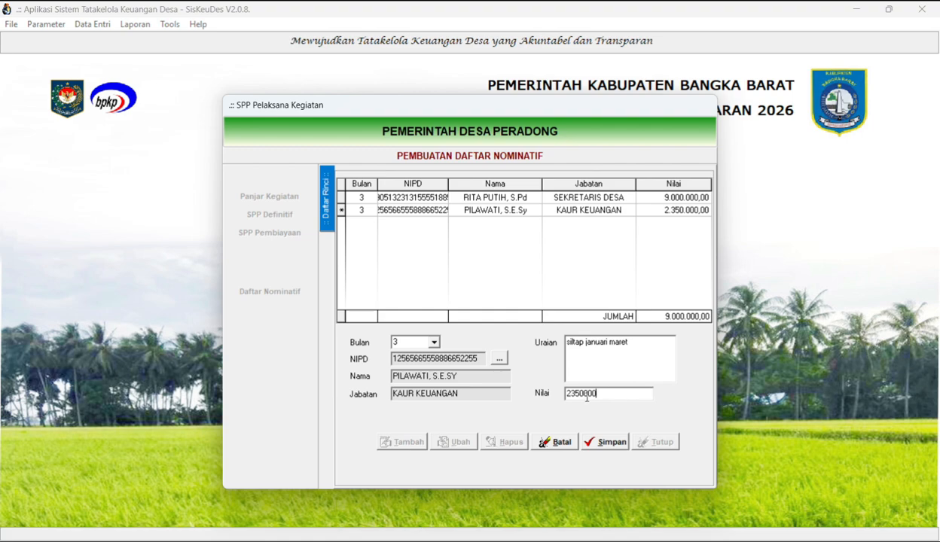
pyautogui.moveTo(577, 393); pyautogui.dragTo(568, 393)
pyautogui.write('70')
pyautogui.click(598, 441)
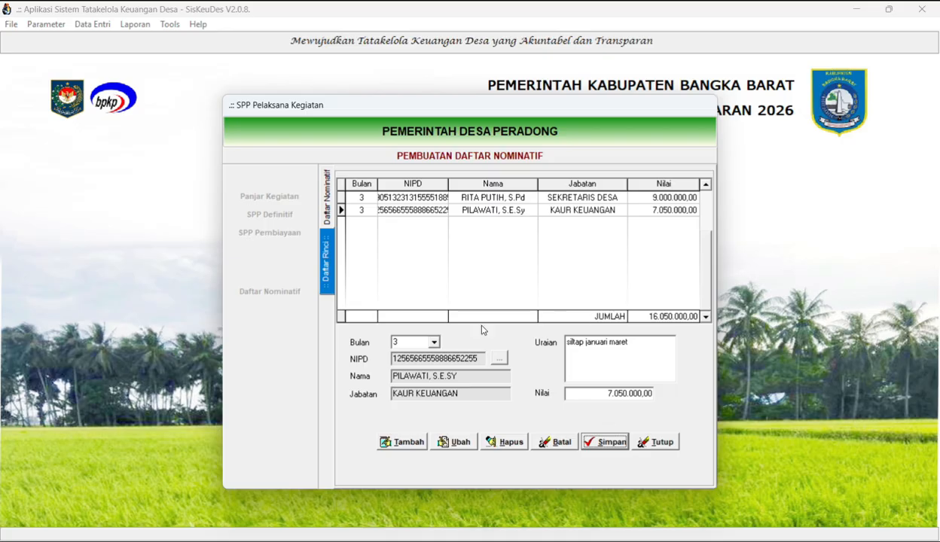
# Add a detail entry for the Kadus I with Bulan 3 and the Uraian "siltap januari maret"
pyautogui.click(406, 442)
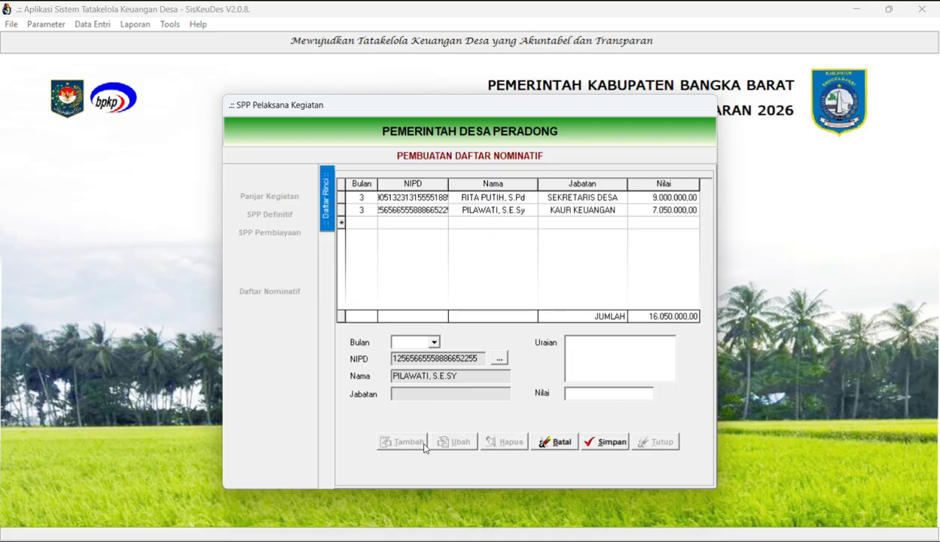
pyautogui.click(435, 342)
pyautogui.click(406, 370)
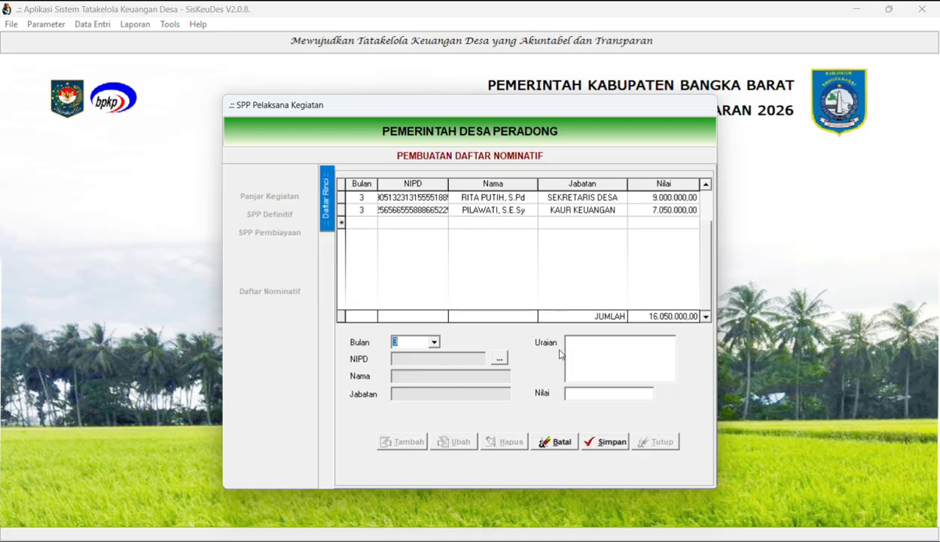
pyautogui.click(616, 344)
pyautogui.click(499, 359)
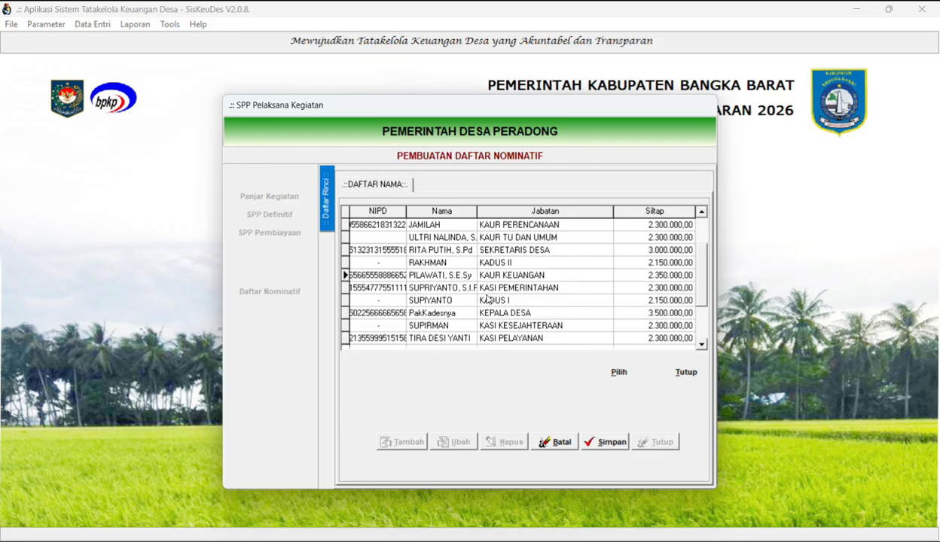
pyautogui.click(525, 300)
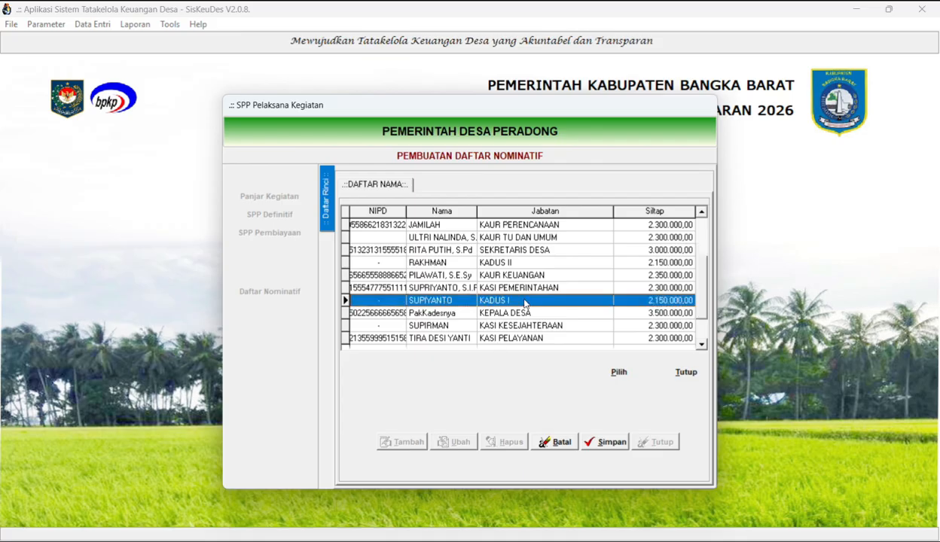
pyautogui.click(616, 372)
# Set the Kadus I entry's Nilai to 6.450.000, save it and close the Daftar Nominatif form
pyautogui.click(573, 394)
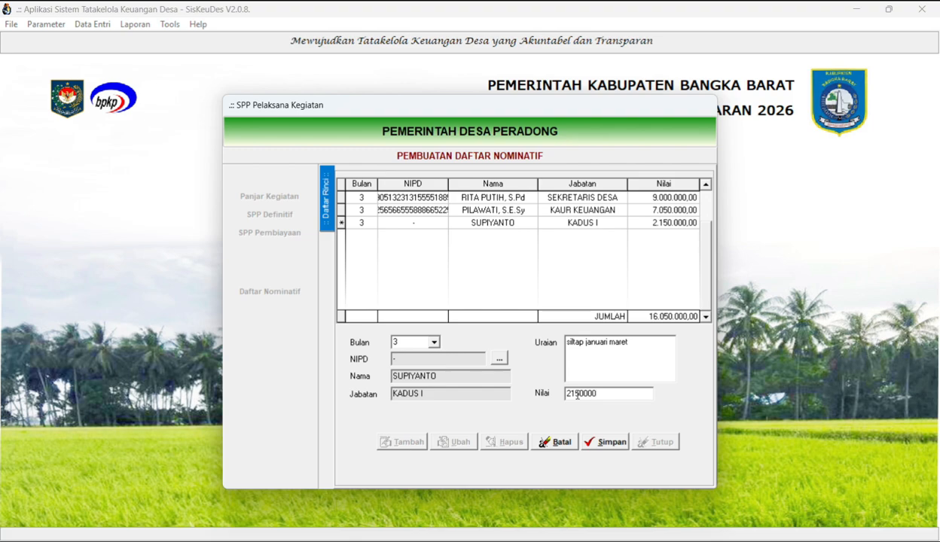
pyautogui.moveTo(575, 394); pyautogui.dragTo(563, 393)
pyautogui.write('64')
pyautogui.click(597, 444)
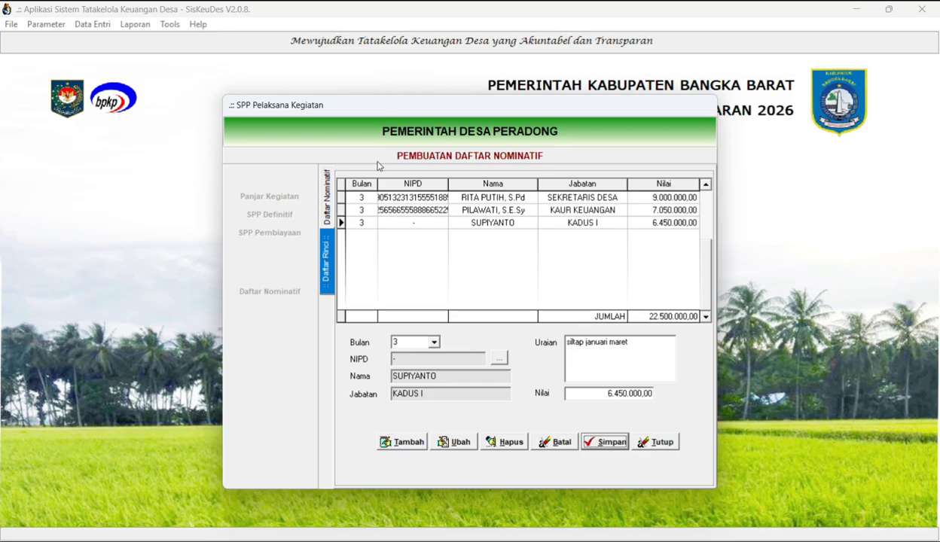
pyautogui.click(673, 444)
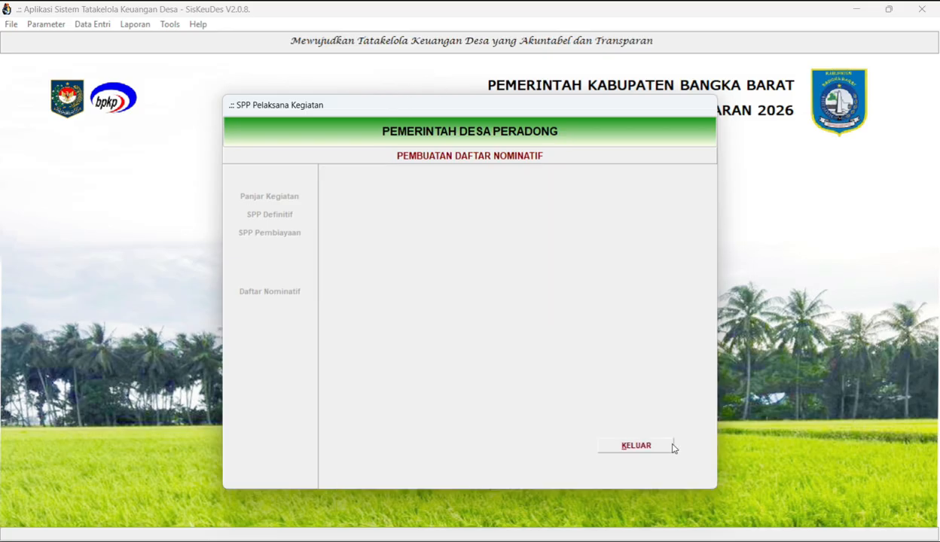
# Add a new record in SPP Definitif with the Tgl SPP 02/03/2026
pyautogui.click(267, 216)
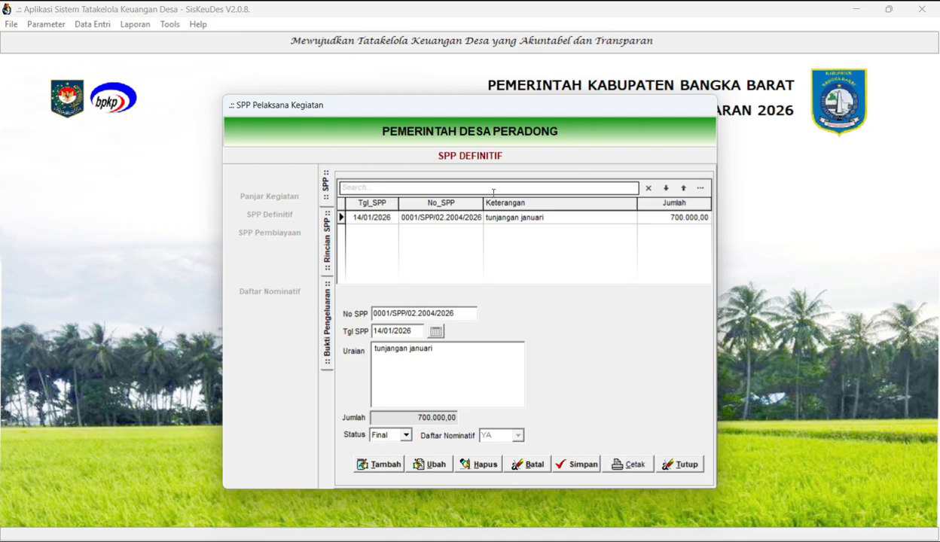
pyautogui.click(393, 461)
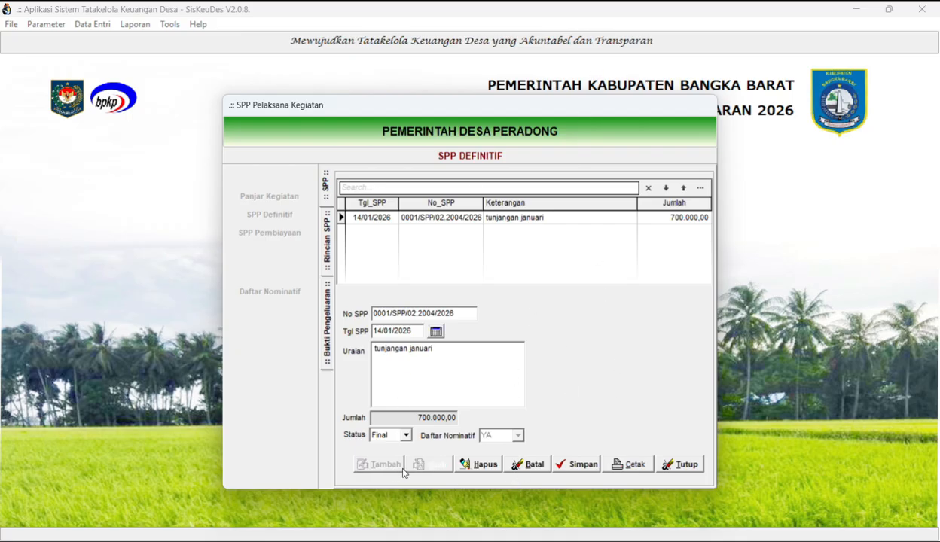
pyautogui.click(436, 333)
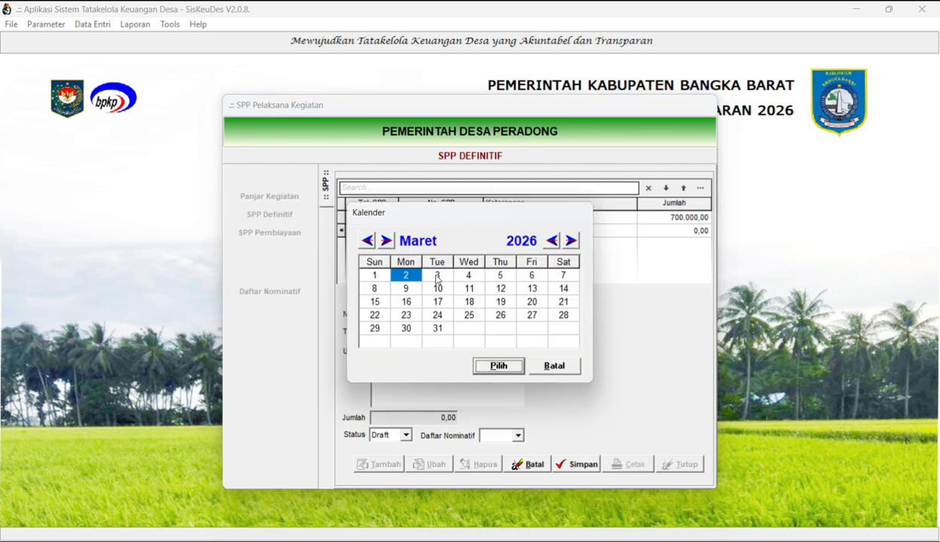
pyautogui.click(412, 280)
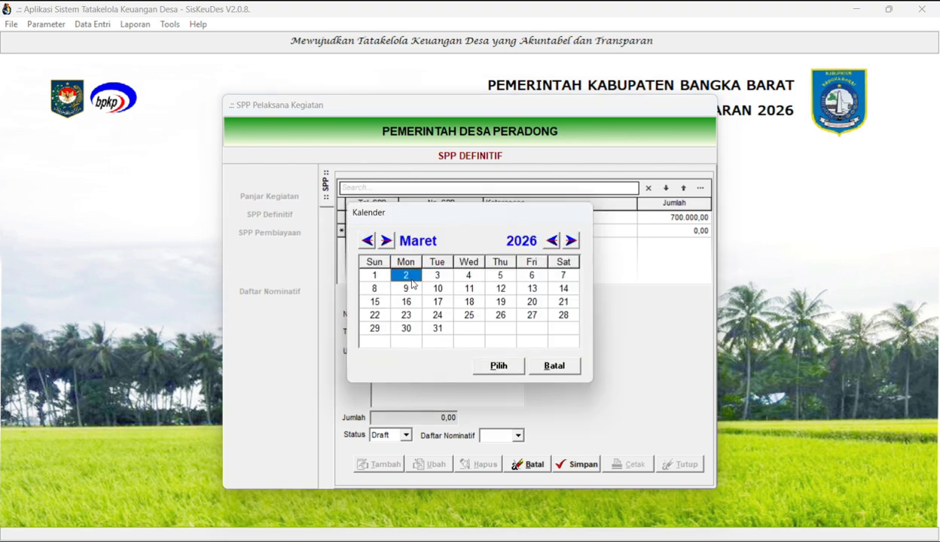
pyautogui.click(484, 365)
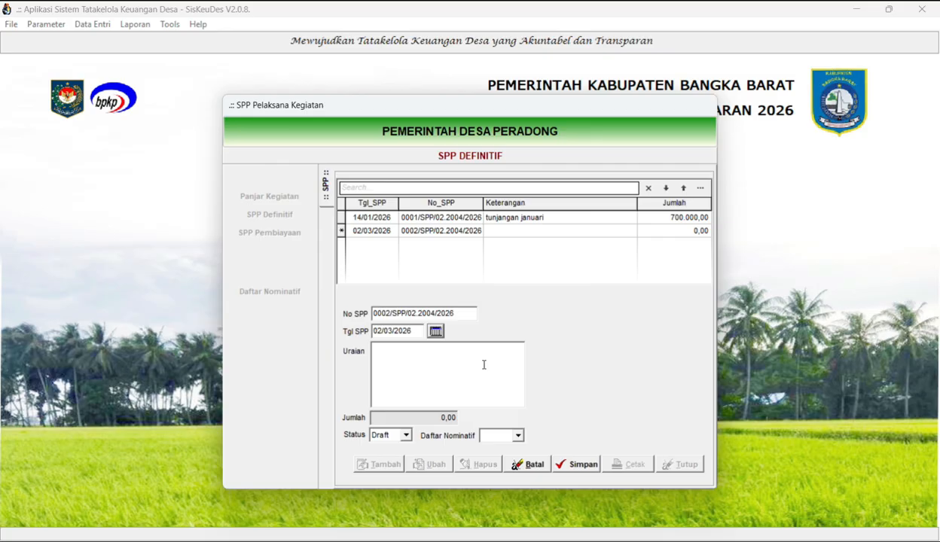
# Confirm the new SPP's Tgl SPP as 02/03/2026, enter the Uraian "siltap januari maret", set Daftar Nominatif to YA and save
pyautogui.click(435, 331)
pyautogui.click(403, 274)
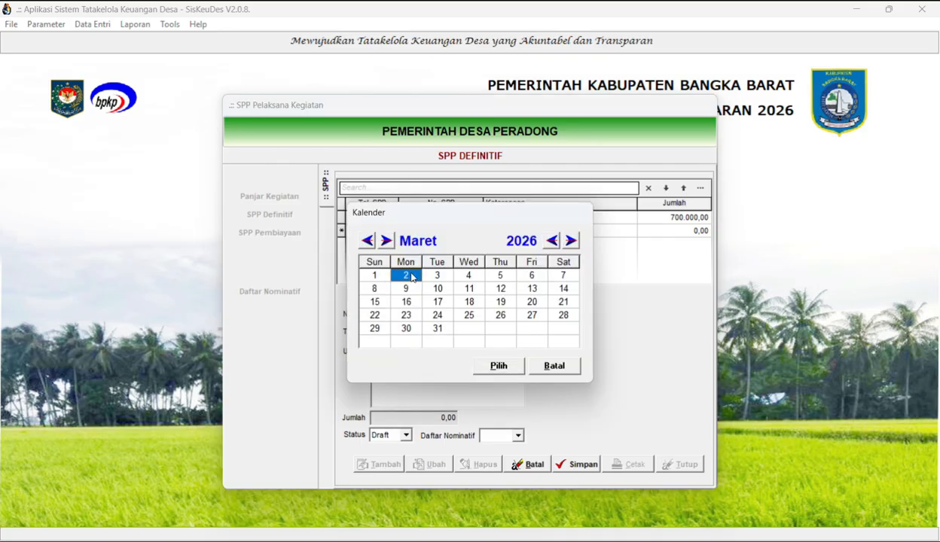
pyautogui.click(486, 369)
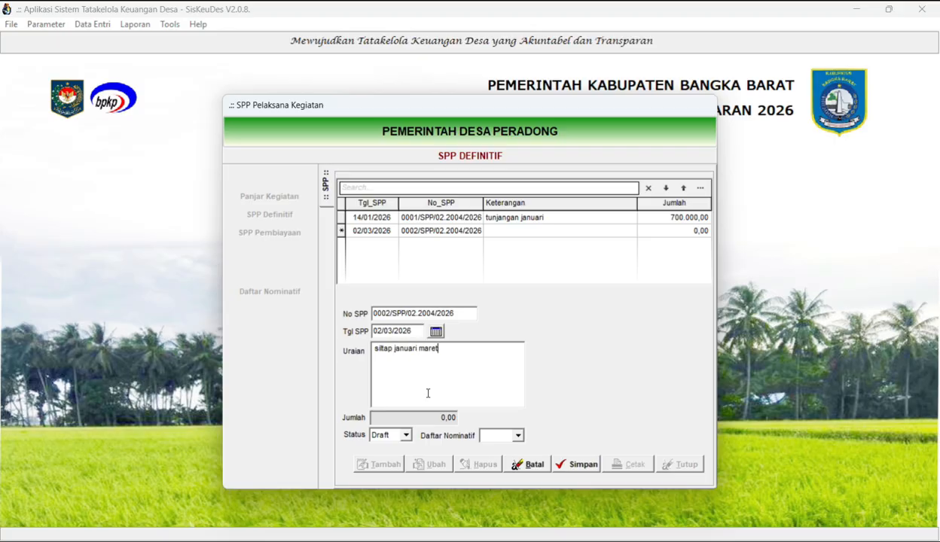
pyautogui.click(518, 436)
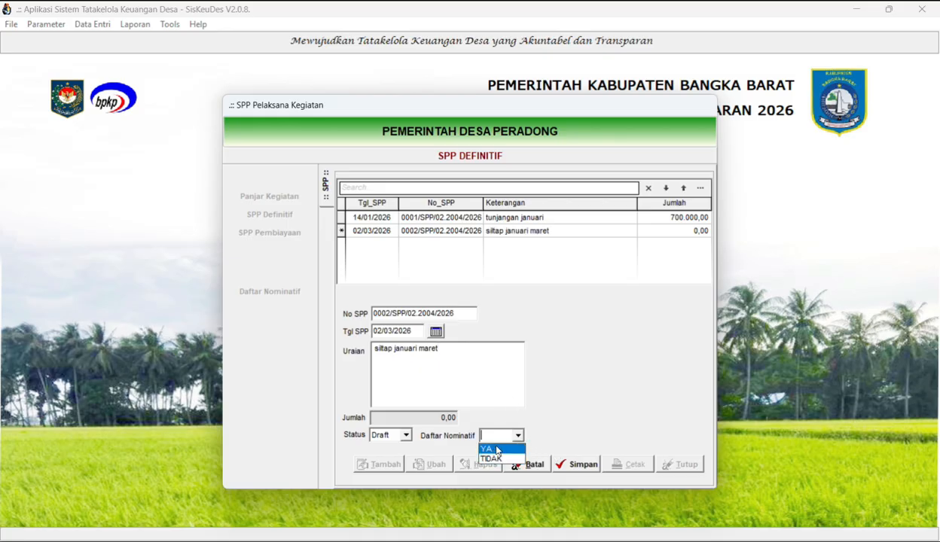
pyautogui.click(497, 447)
pyautogui.click(577, 464)
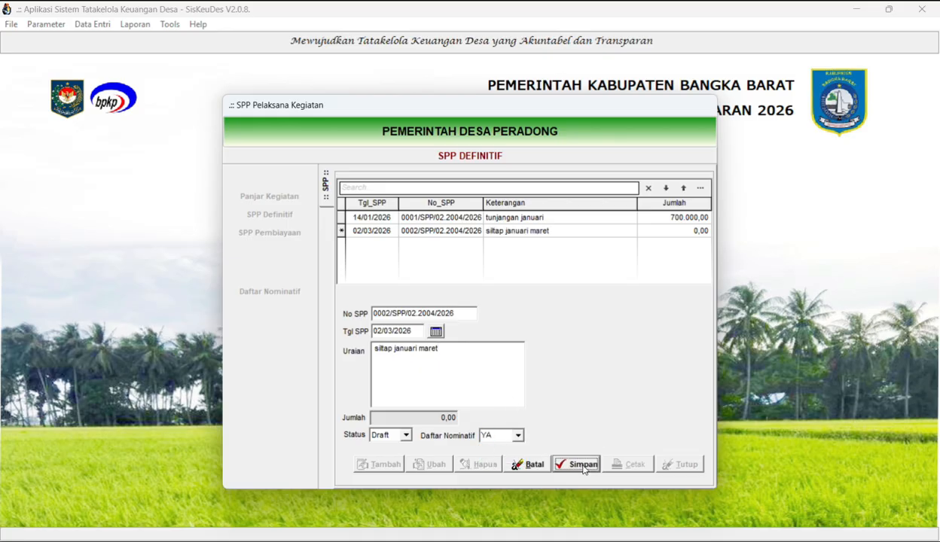
# Add a Rincian SPP to the "siltap januari maret" SPP from the nominative list "siltap perangkat januari maret" and save it
pyautogui.doubleClick(561, 234)
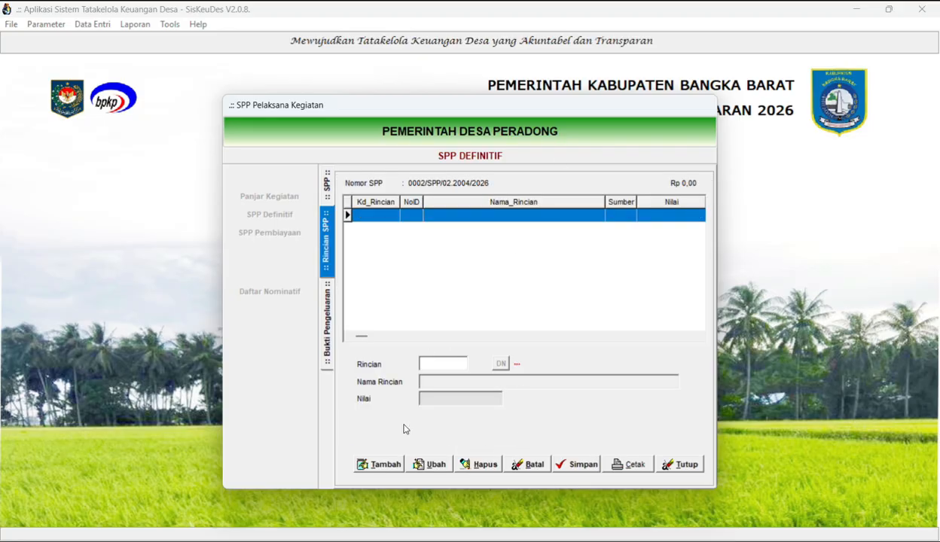
pyautogui.click(386, 465)
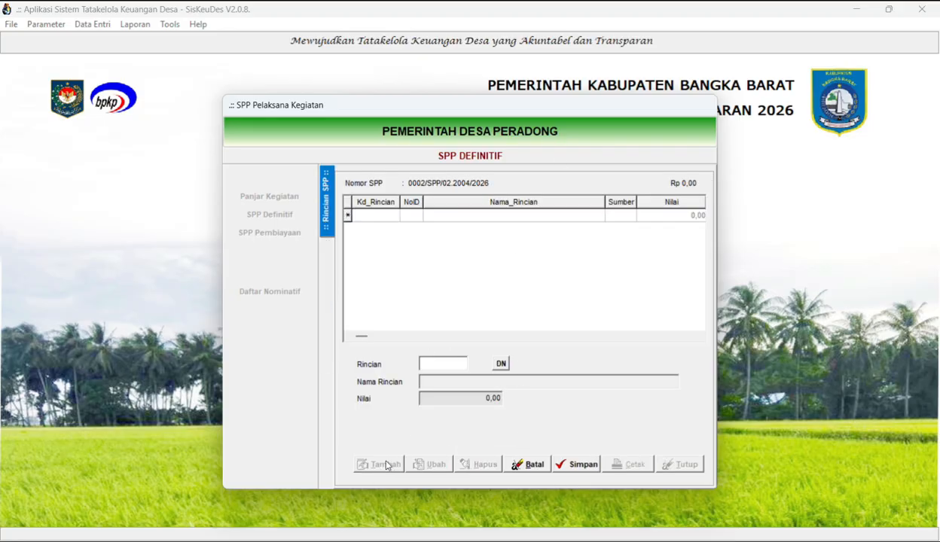
pyautogui.click(501, 365)
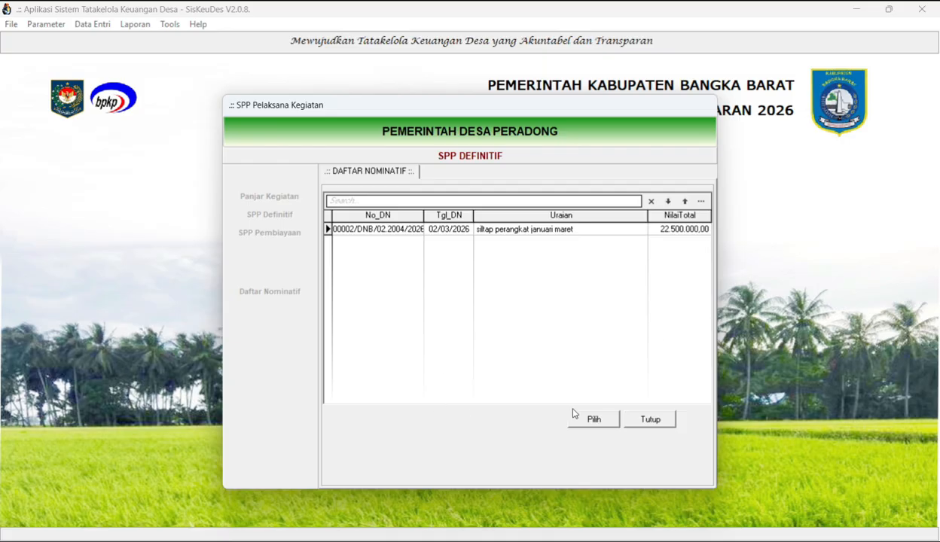
pyautogui.click(451, 233)
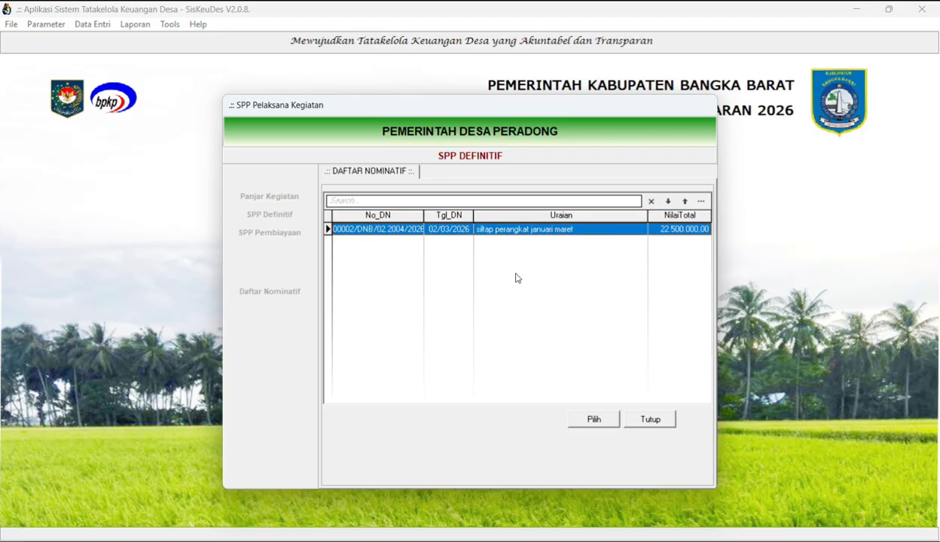
pyautogui.click(594, 420)
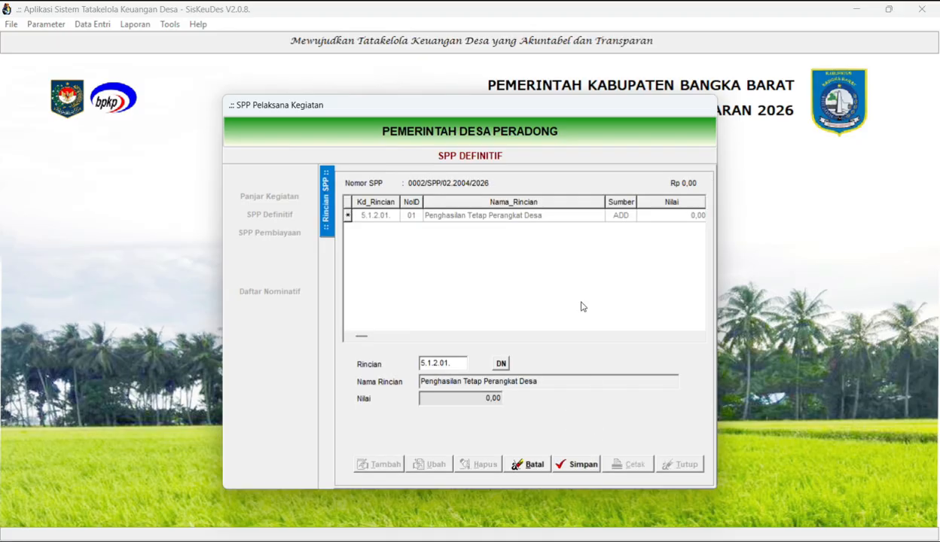
pyautogui.click(573, 469)
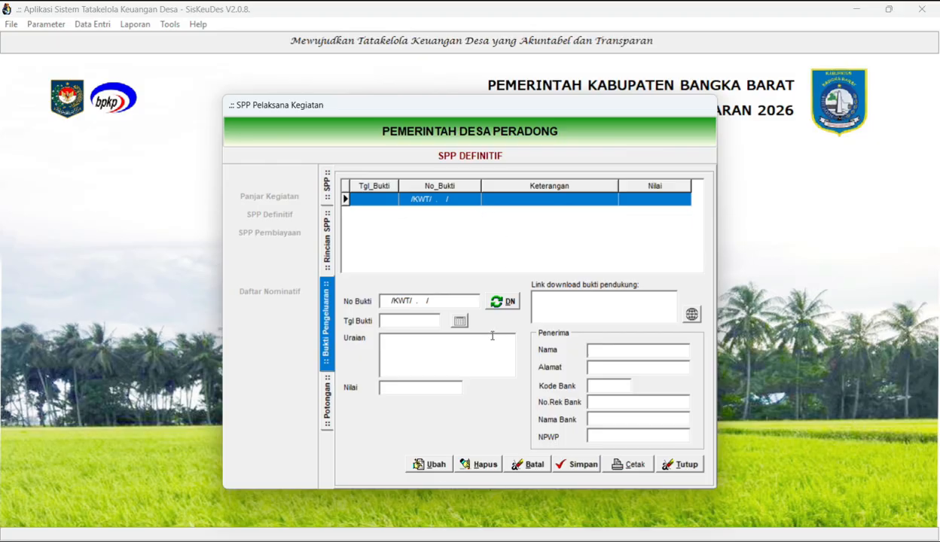
# Load the Bukti Pengeluaran entries from the nominative list and preview the receipt of the first entry
pyautogui.click(509, 302)
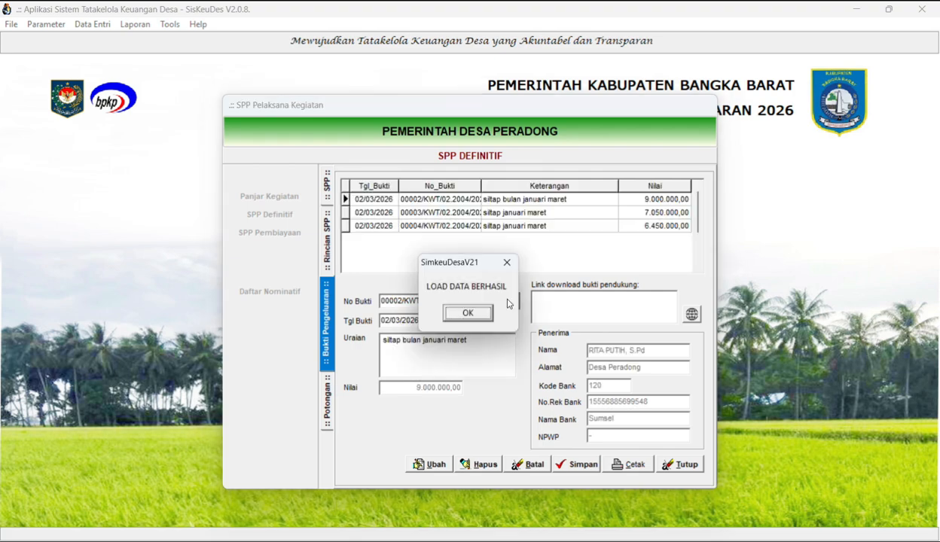
pyautogui.click(474, 317)
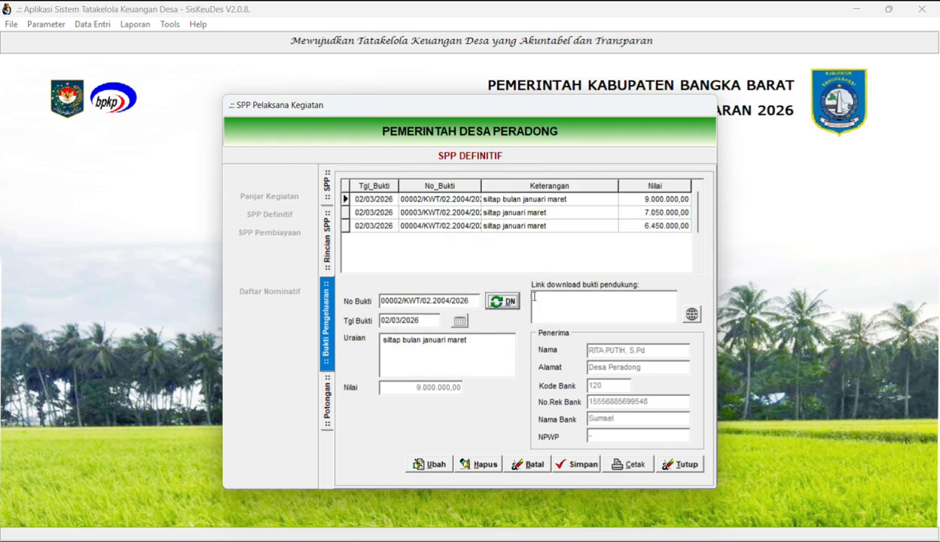
pyautogui.click(628, 464)
pyautogui.click(480, 333)
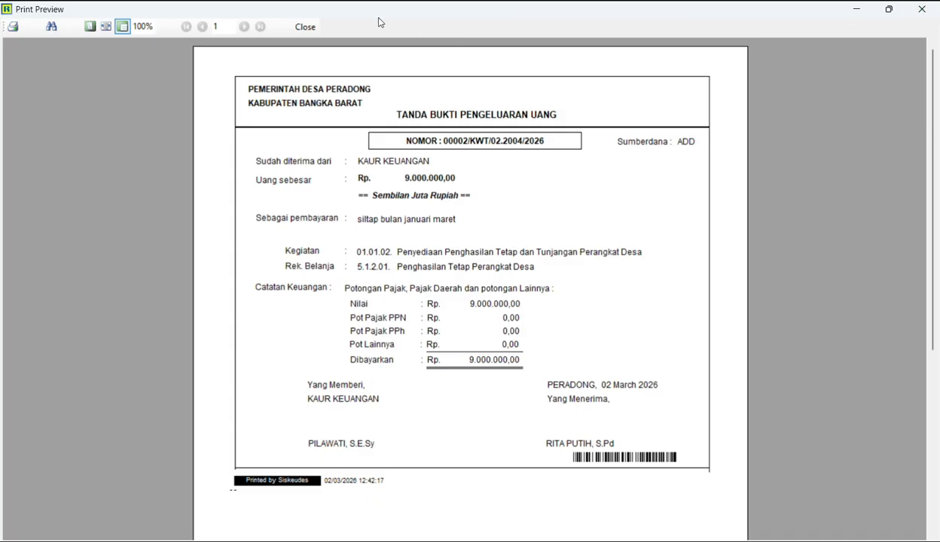
pyautogui.click(298, 29)
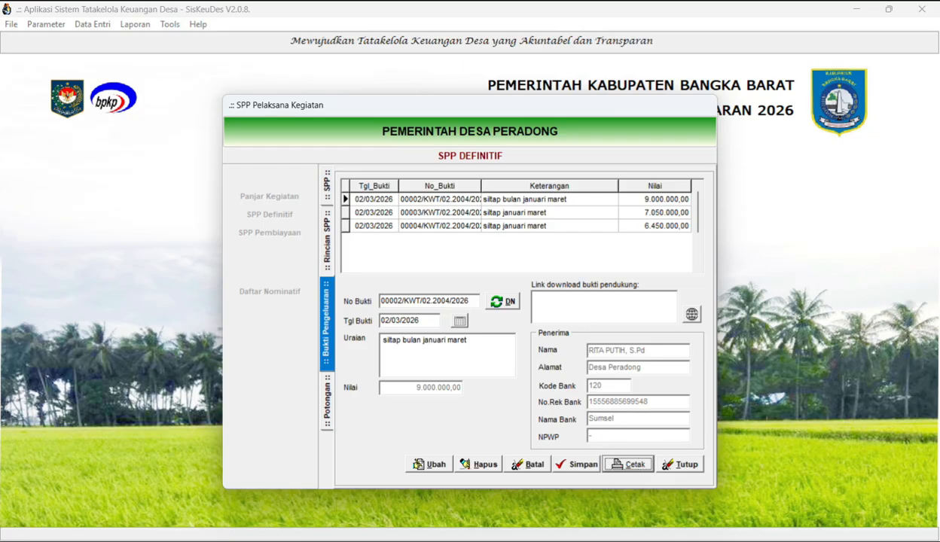
# Preview the SPP-1 cover letter of the "siltap januari maret" SPP and close the preview
pyautogui.click(325, 176)
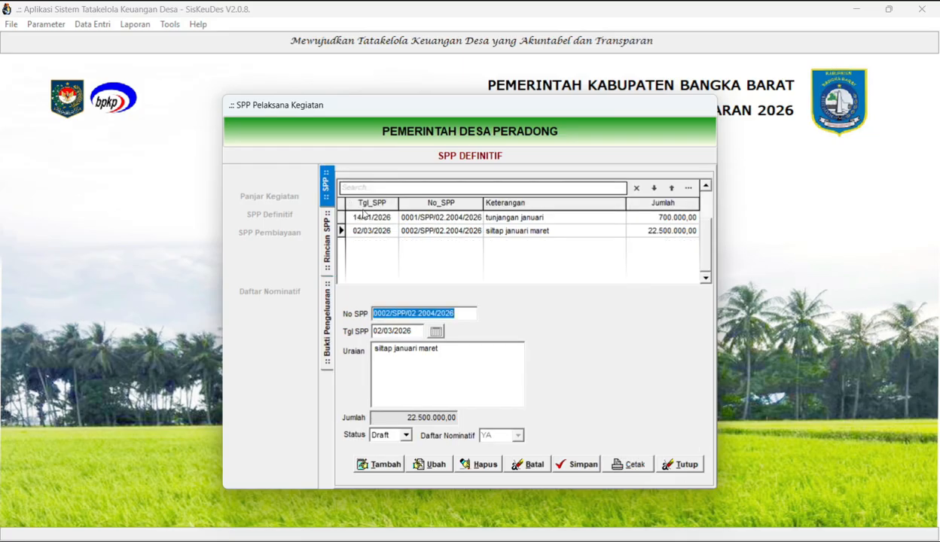
pyautogui.click(635, 465)
pyautogui.click(588, 398)
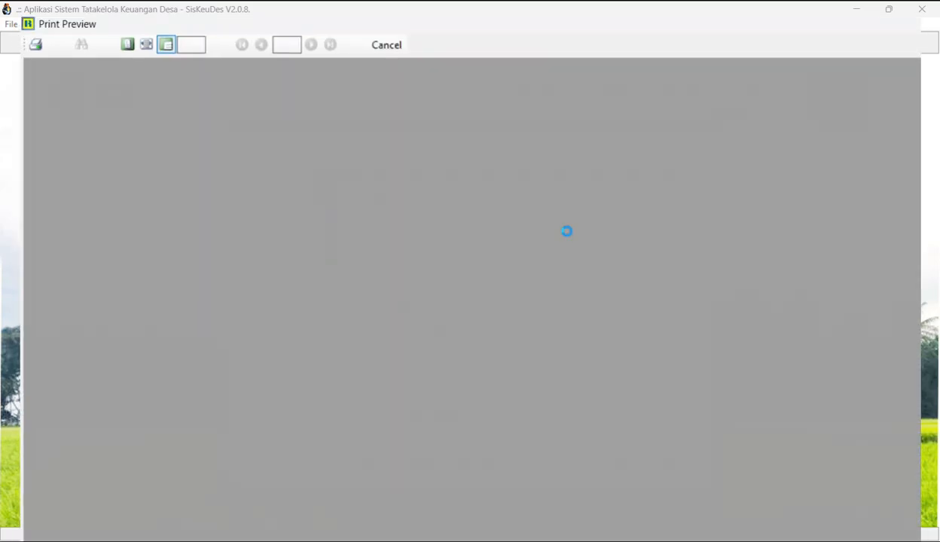
pyautogui.scroll(-3, 556, 352)
pyautogui.scroll(3, 531, 420)
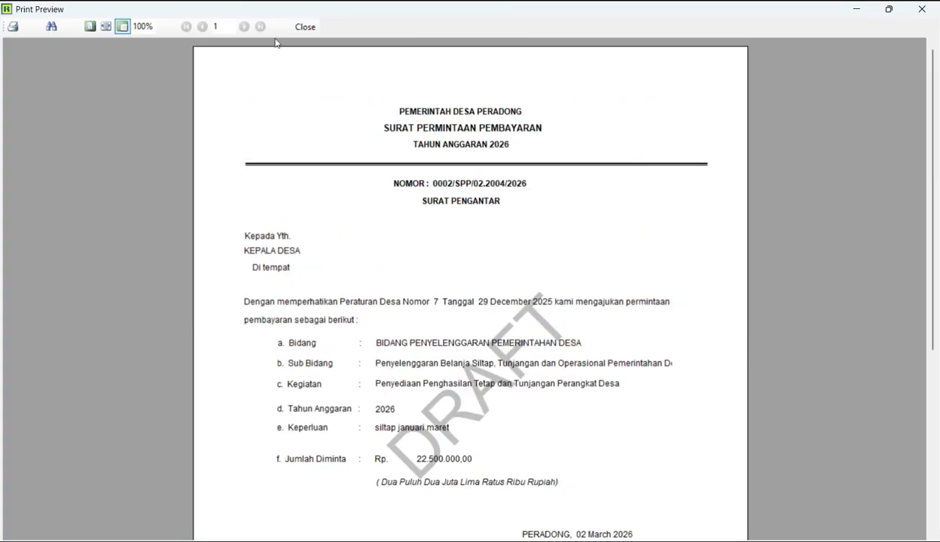
pyautogui.click(304, 27)
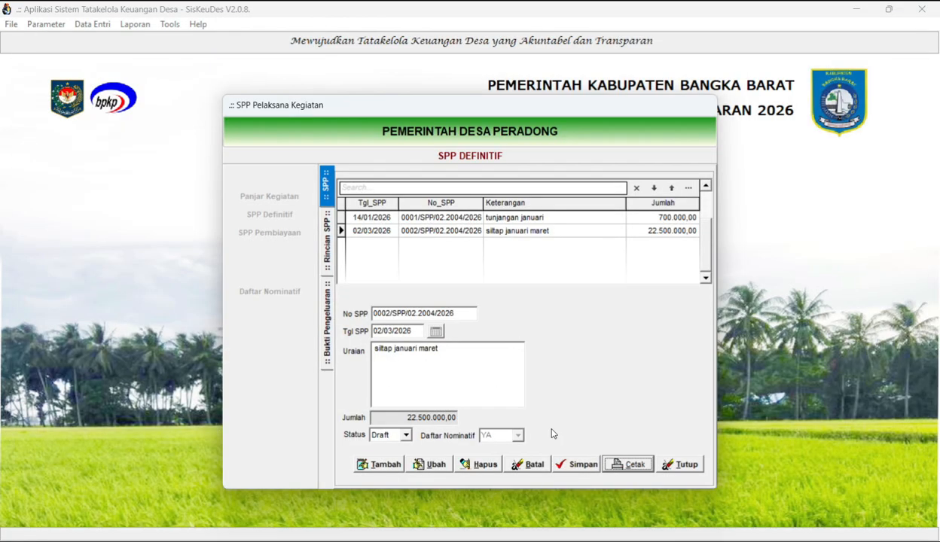
# Preview the SPP-2 budget breakdown of the same SPP and close the preview
pyautogui.click(625, 462)
pyautogui.click(591, 417)
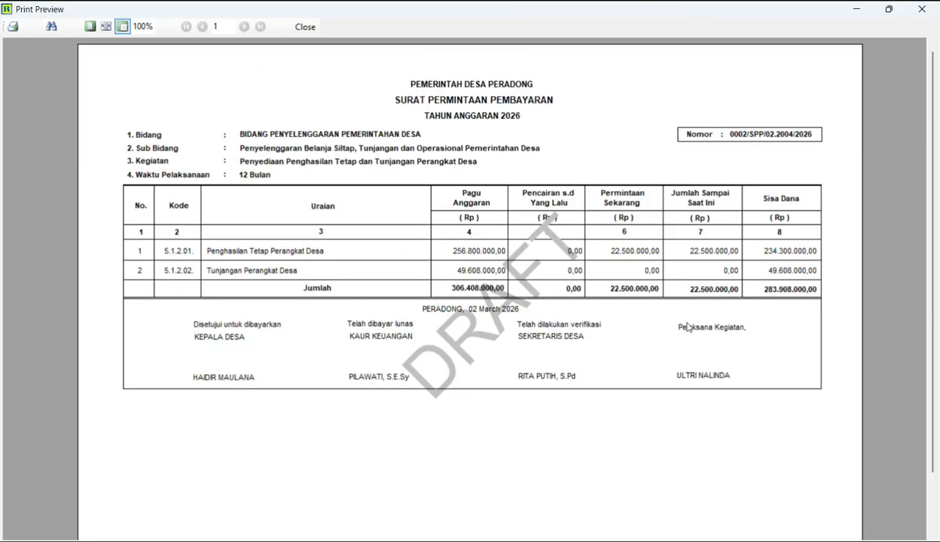
pyautogui.click(305, 28)
# Preview the draft SPTB spending responsibility statement through to the signature section and close it
pyautogui.click(624, 464)
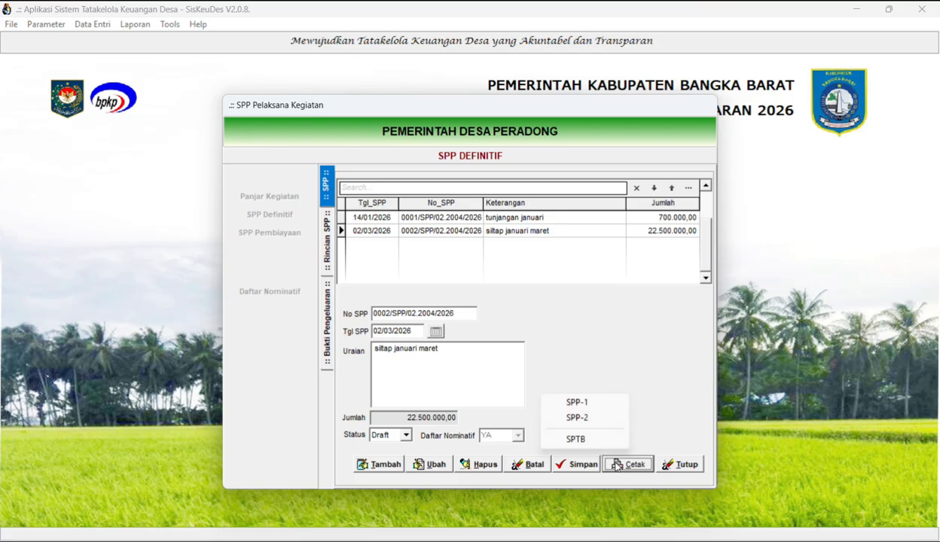
pyautogui.click(577, 441)
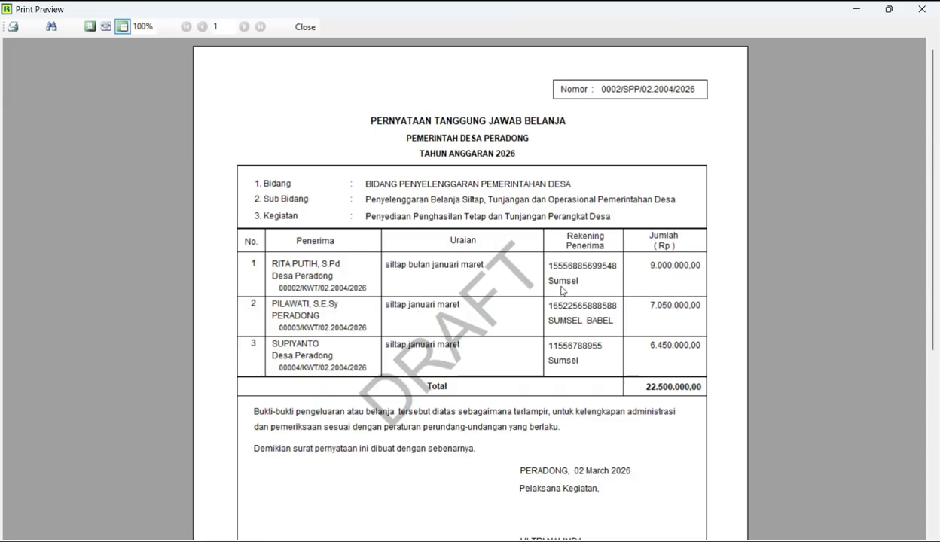
pyautogui.scroll(-3, 622, 448)
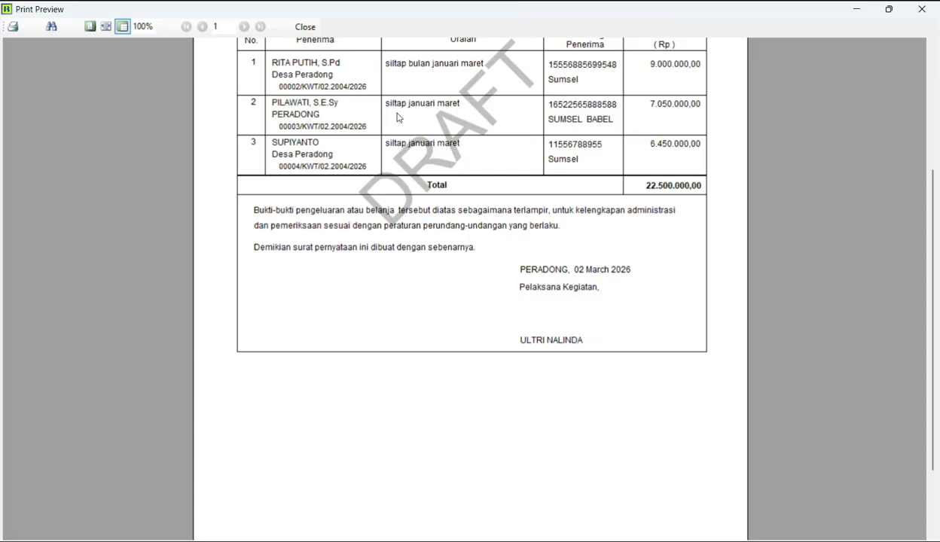
pyautogui.click(307, 29)
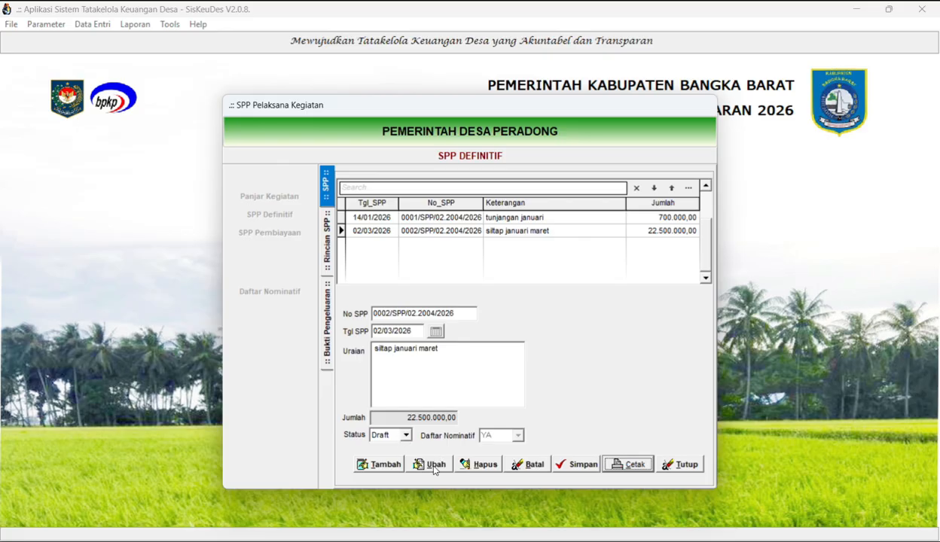
# Change the Status of the "siltap januari maret" SPP to Final and save it
pyautogui.click(434, 465)
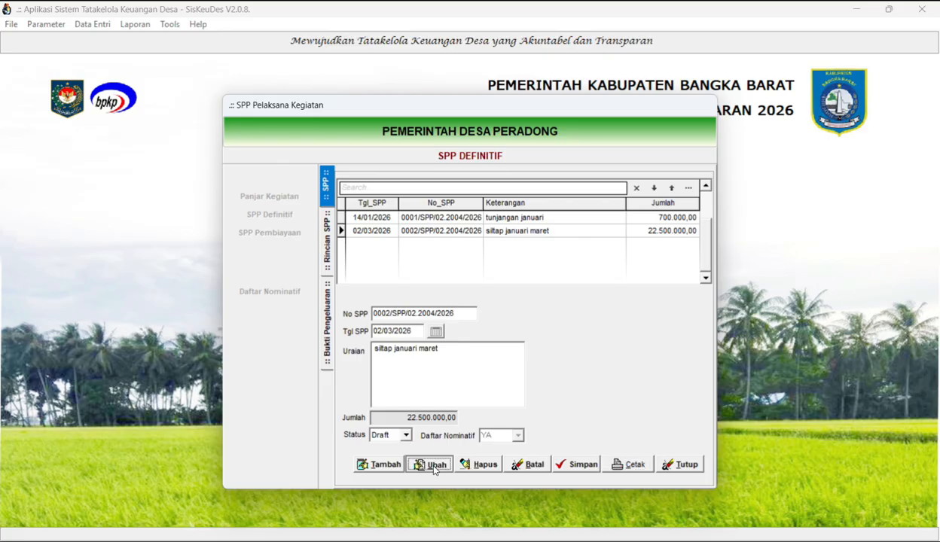
pyautogui.click(406, 435)
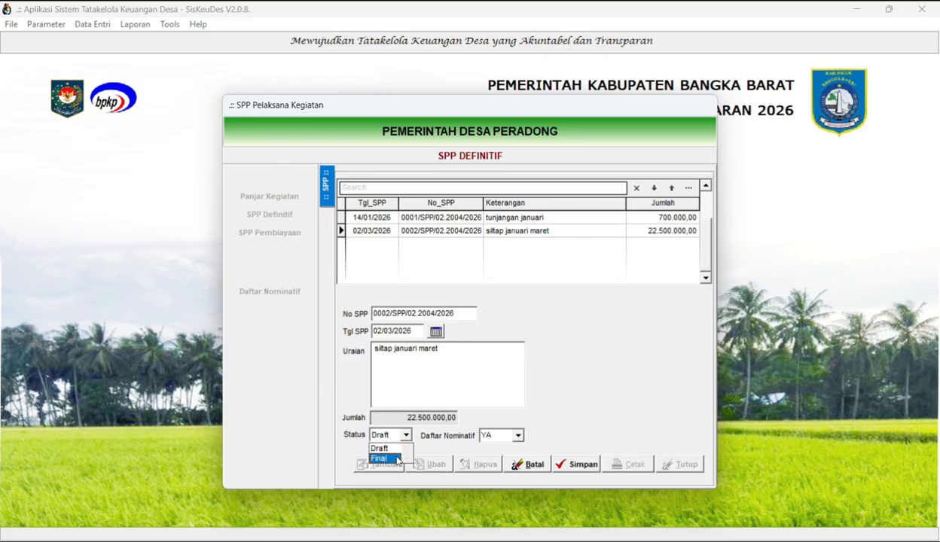
pyautogui.click(379, 458)
pyautogui.click(575, 464)
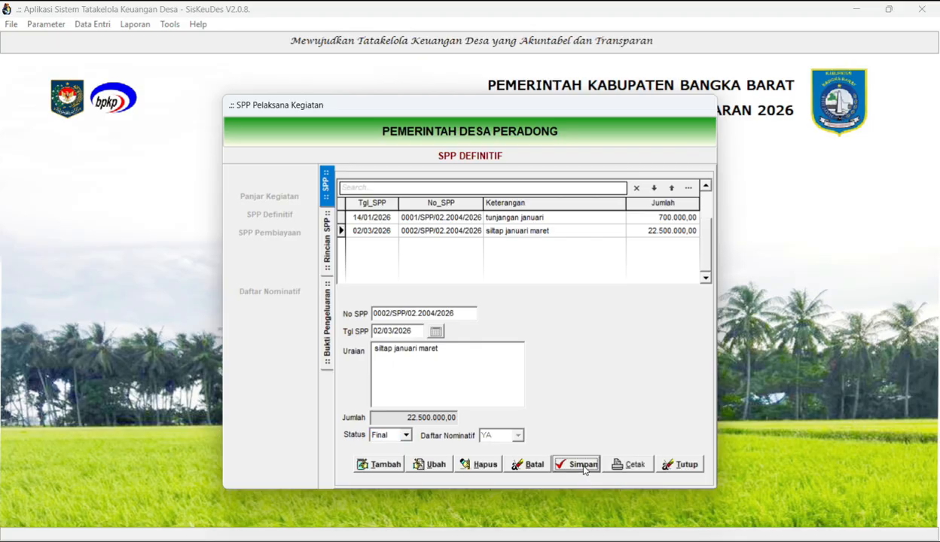
# Preview the SPTB statement of the finalised SPP, and exit the SPP Pelaksana Kegiatan form
pyautogui.click(629, 464)
pyautogui.click(578, 418)
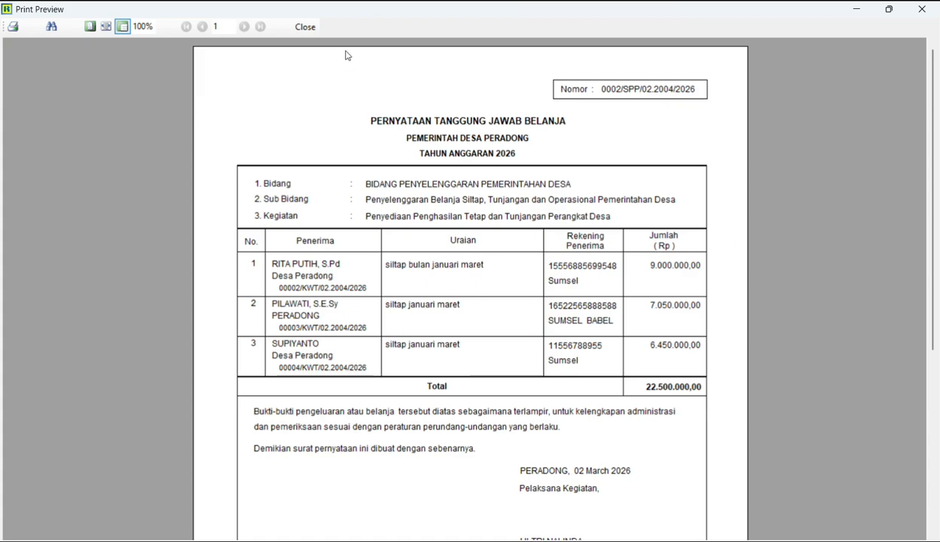
pyautogui.click(305, 27)
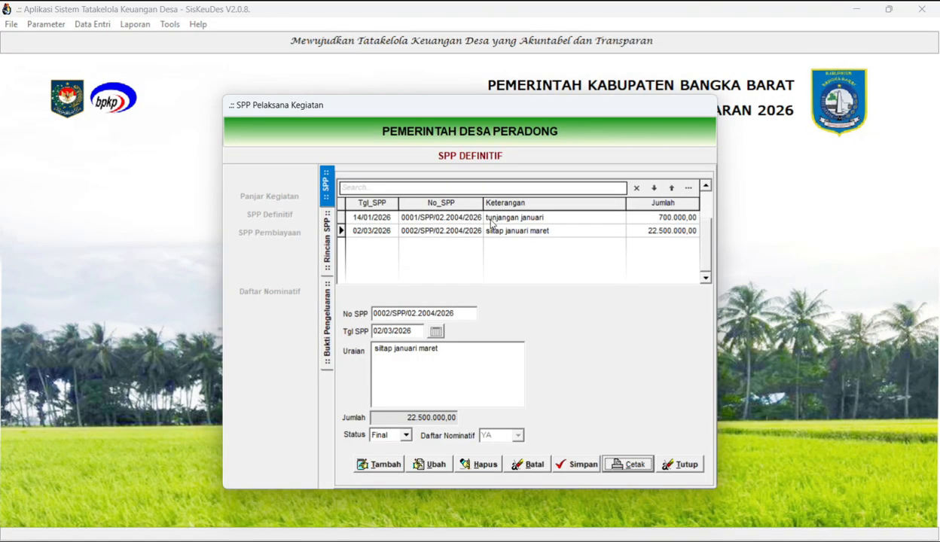
pyautogui.click(682, 462)
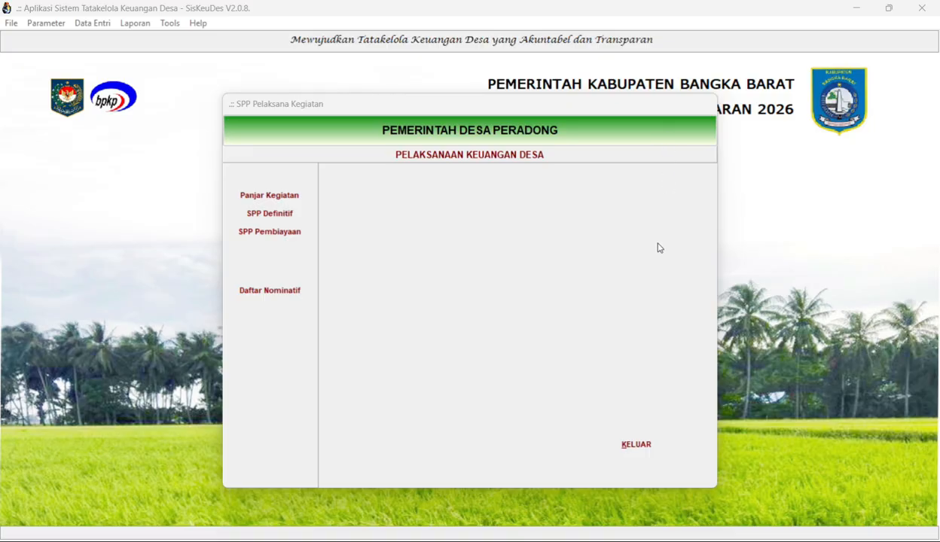
pyautogui.click(627, 447)
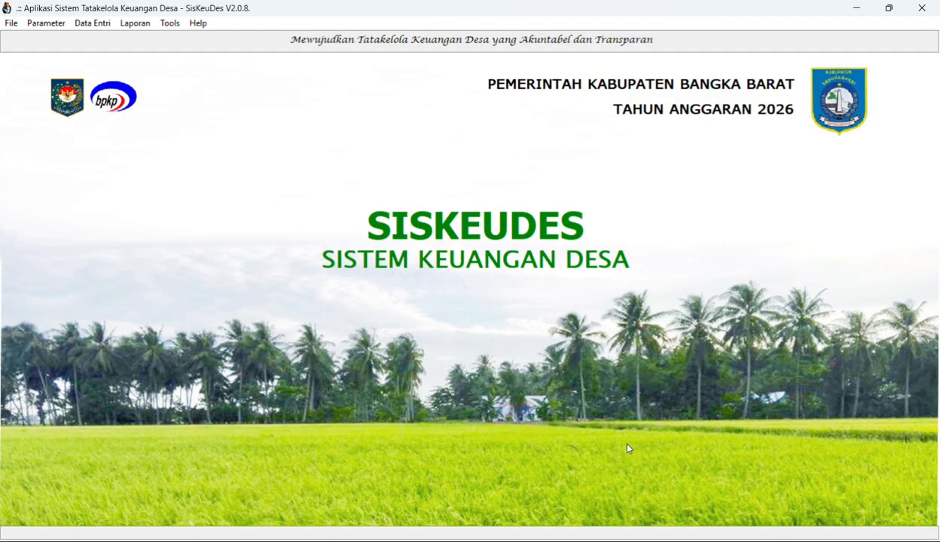